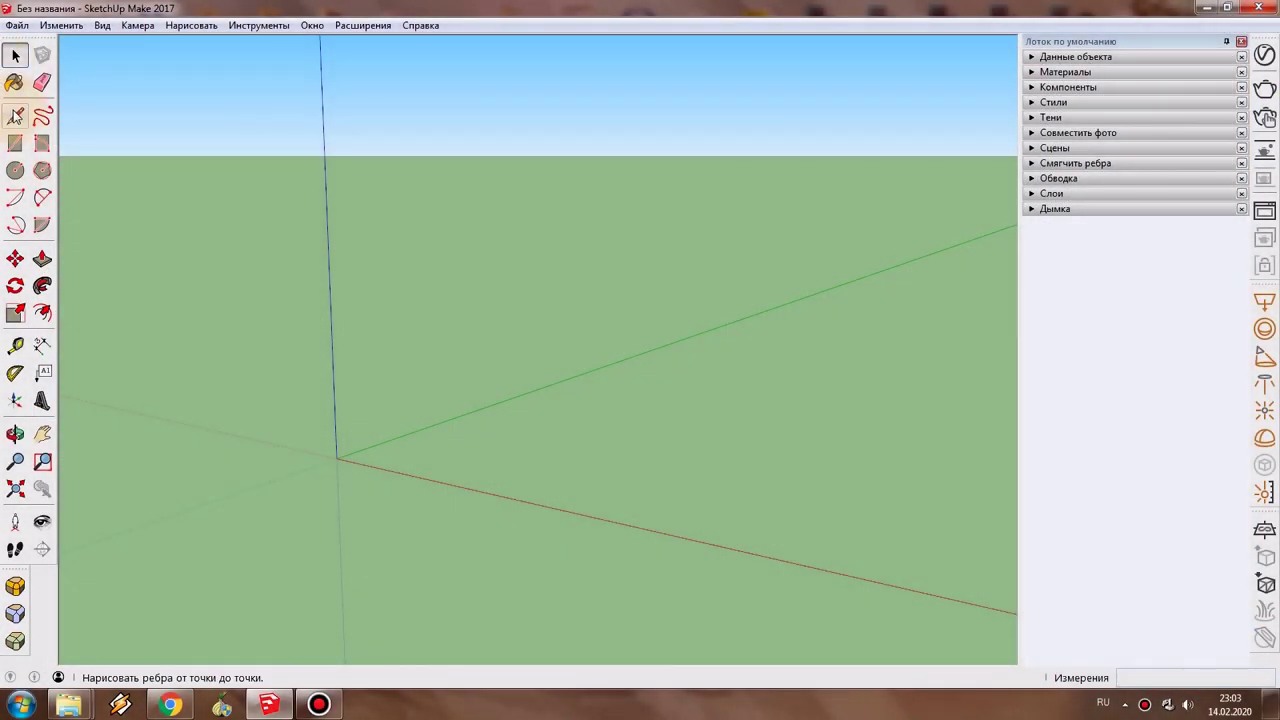
# Draw a 200 cm square face with the Line tool starting at the origin
pyautogui.click(15, 116)
pyautogui.click(337, 458)
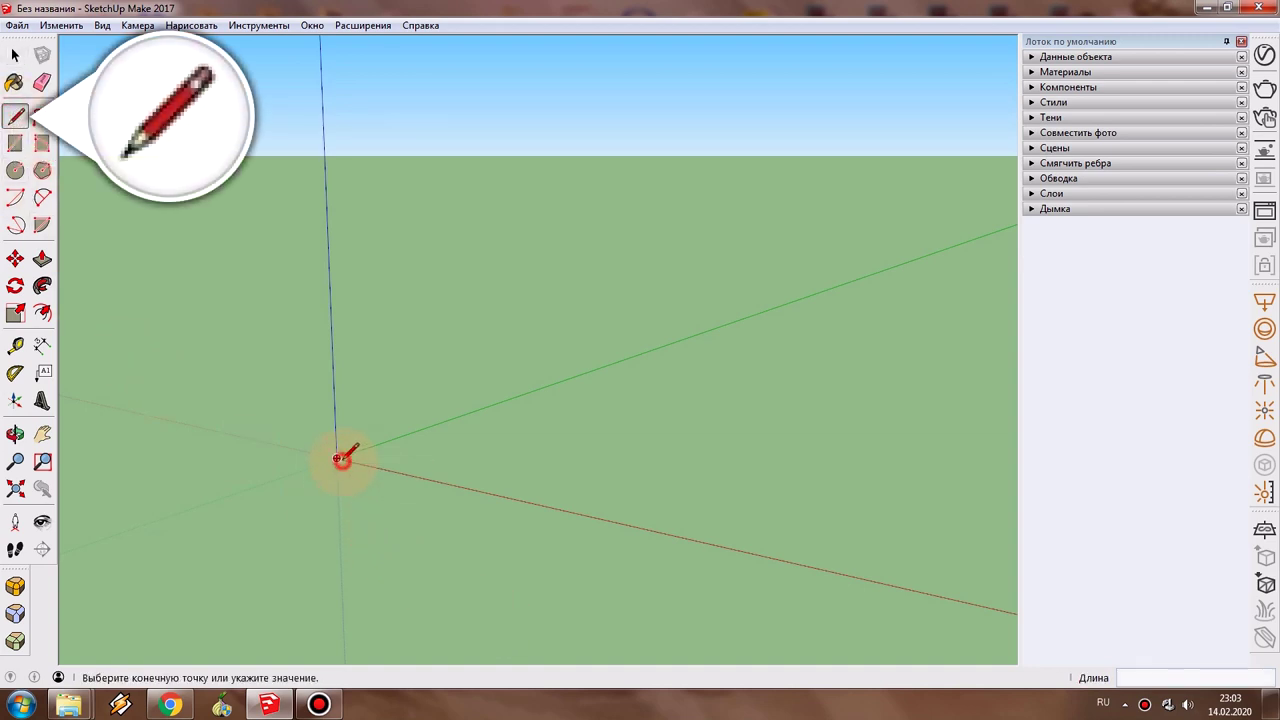
pyautogui.write('200')
pyautogui.press('Return')
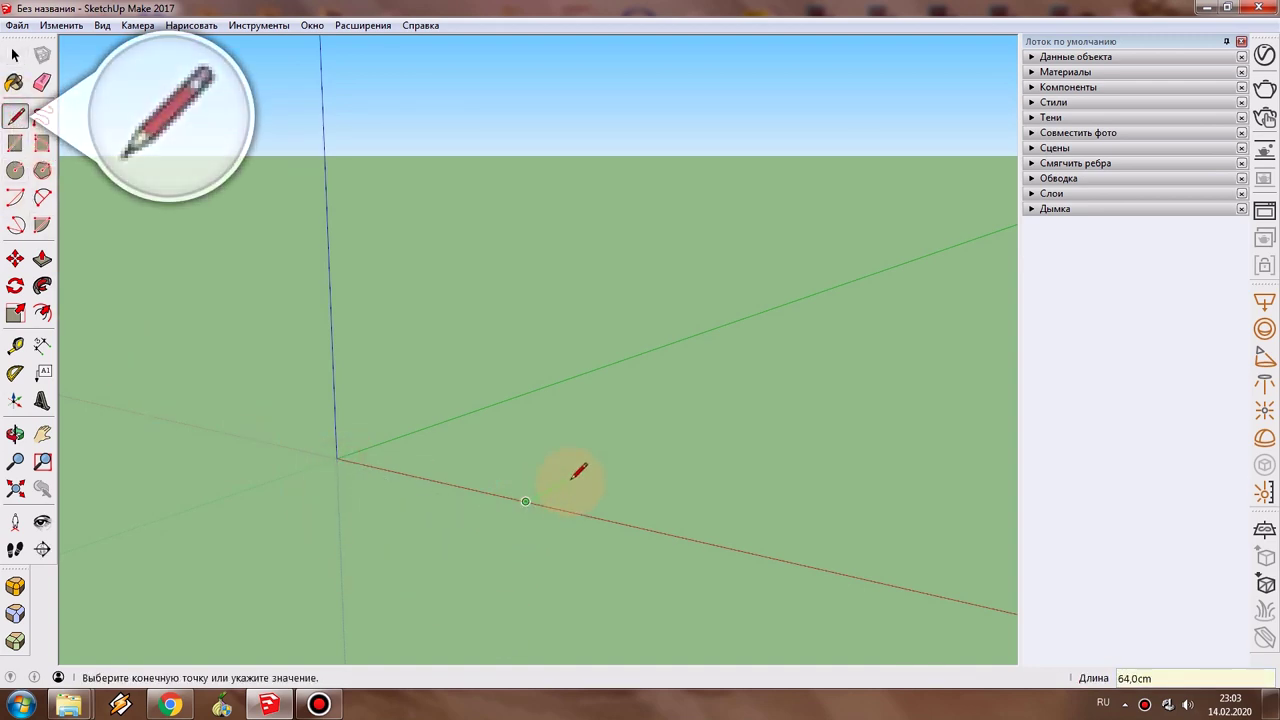
pyautogui.write('200')
pyautogui.press('Return')
pyautogui.click(337, 457)
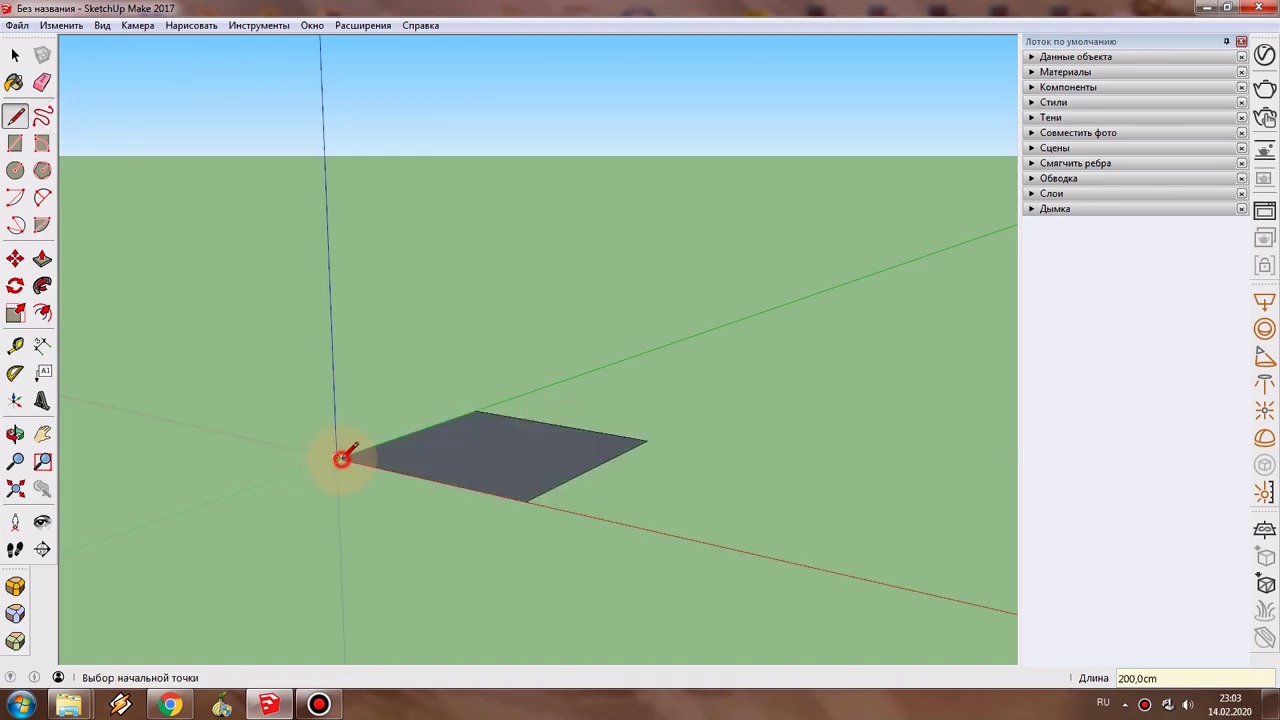
pyautogui.moveTo(337, 457); pyautogui.dragTo(523, 500, button='middle')
pyautogui.scroll(3, 523, 470)
# Reverse the square's face so its white front side faces up
pyautogui.press('space')
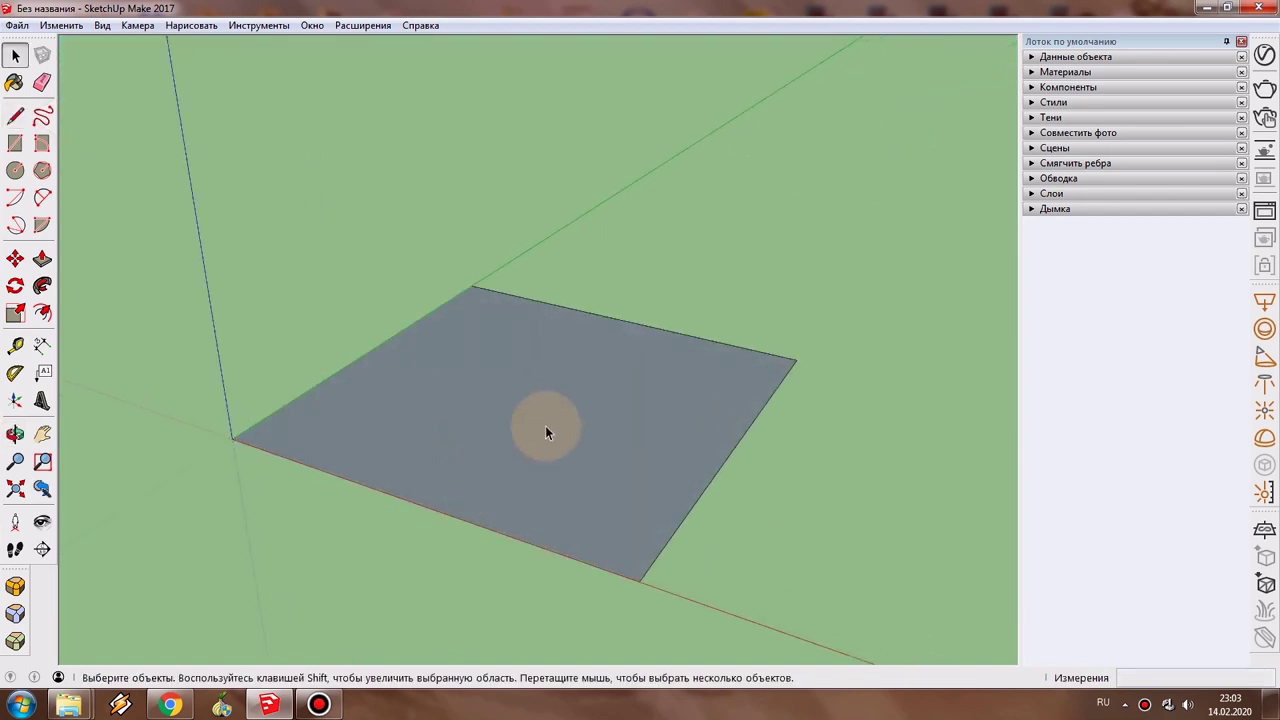
pyautogui.rightClick(546, 428)
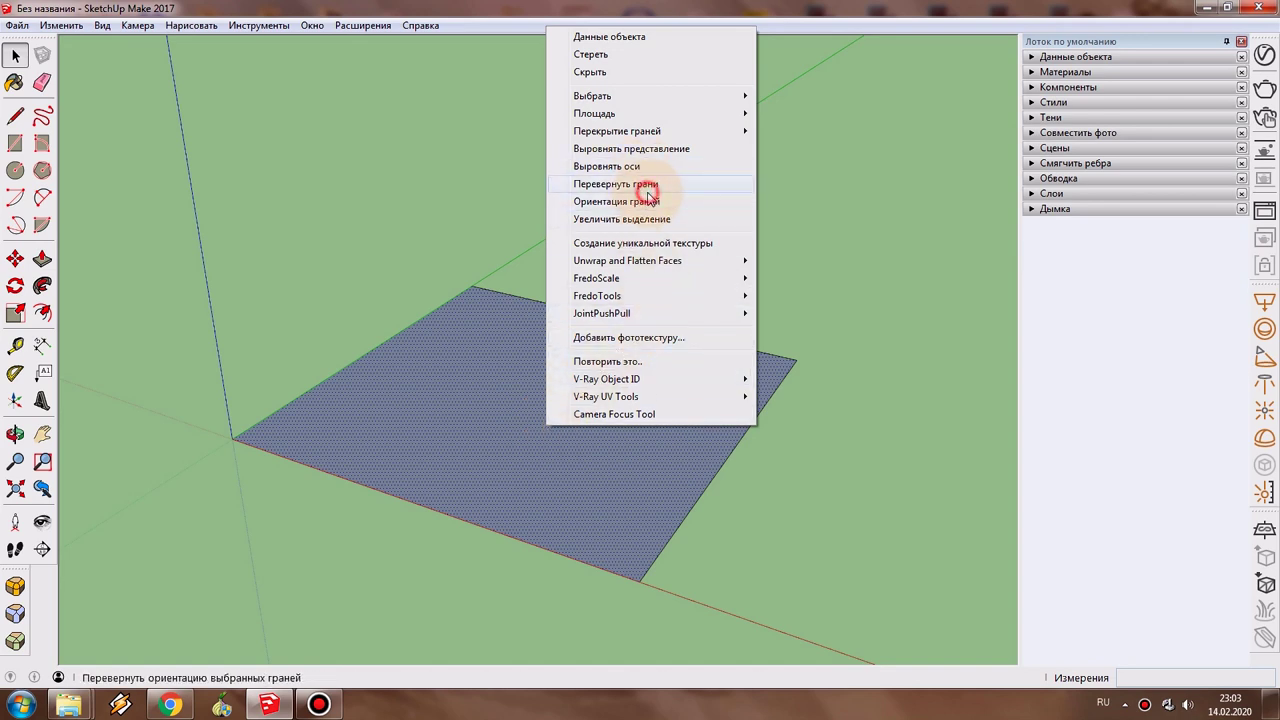
pyautogui.click(648, 196)
pyautogui.moveTo(457, 363)
pyautogui.mouseDown(button='middle')
pyautogui.moveTo(520, 437)
pyautogui.moveTo(559, 567)
pyautogui.moveTo(450, 599)
pyautogui.moveTo(464, 595)
pyautogui.mouseUp(button='middle')
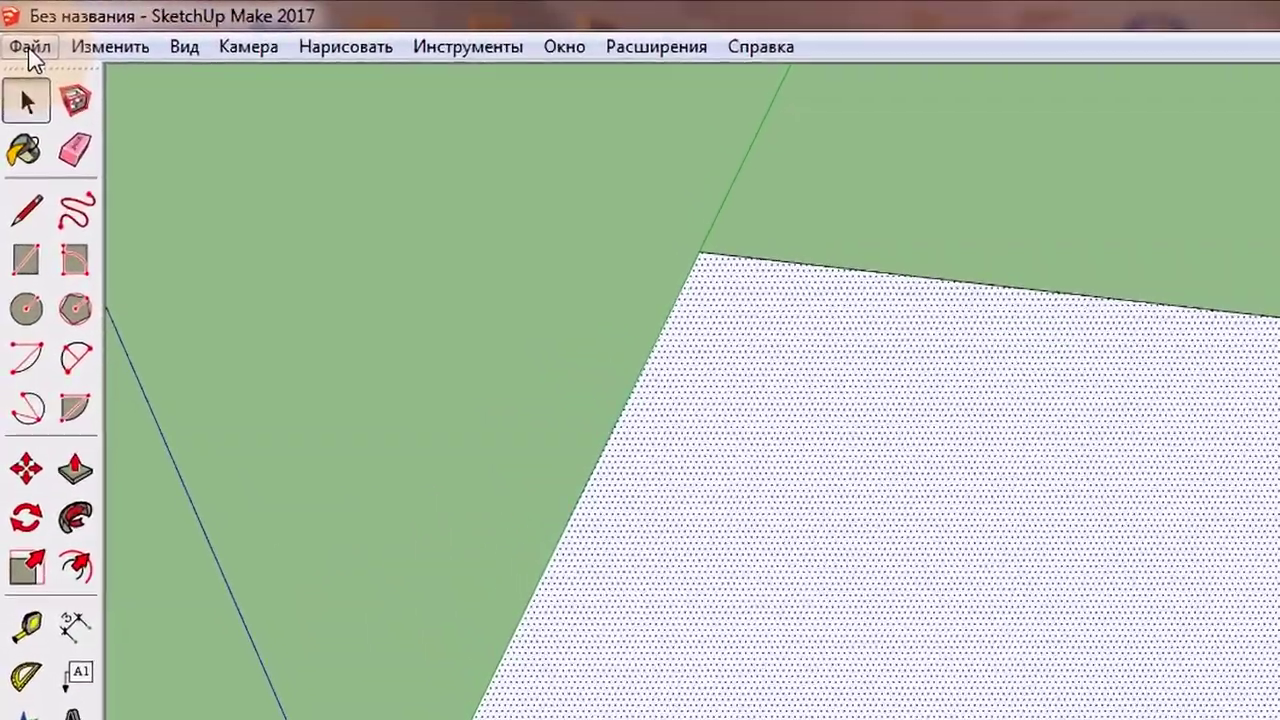
# Import the trava JPEG grass image as a texture
pyautogui.click(17, 25)
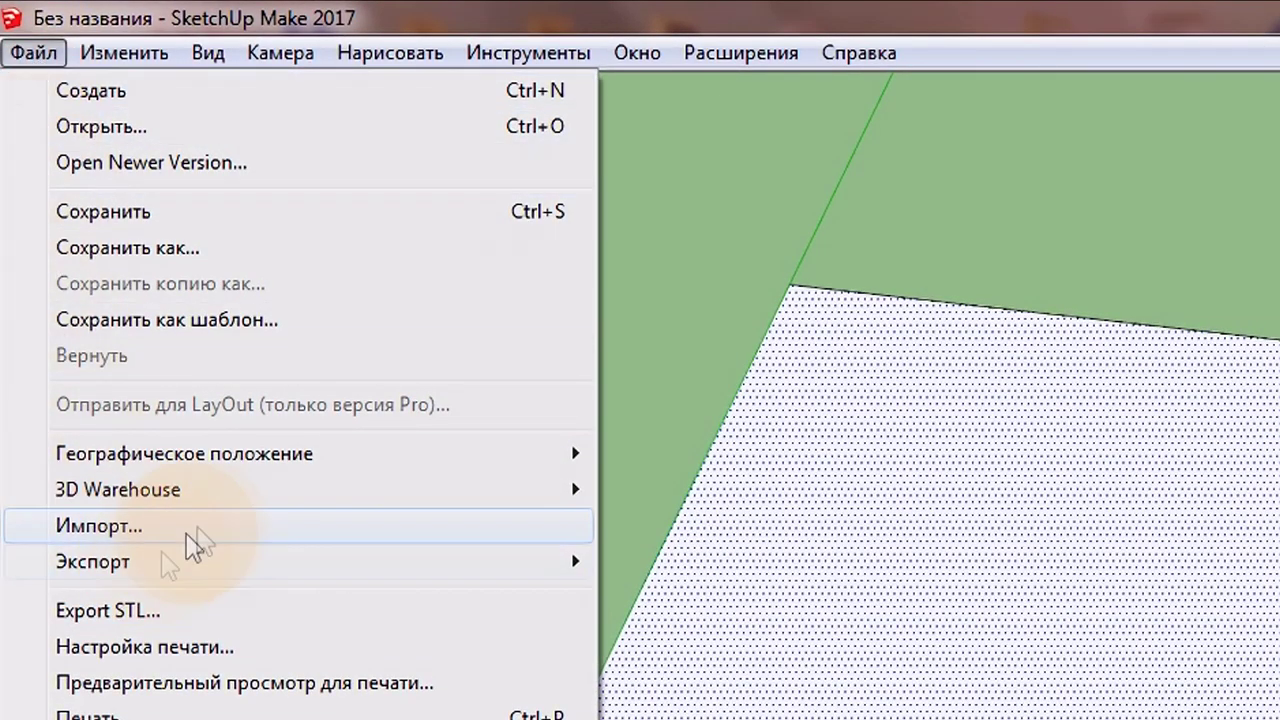
pyautogui.click(291, 530)
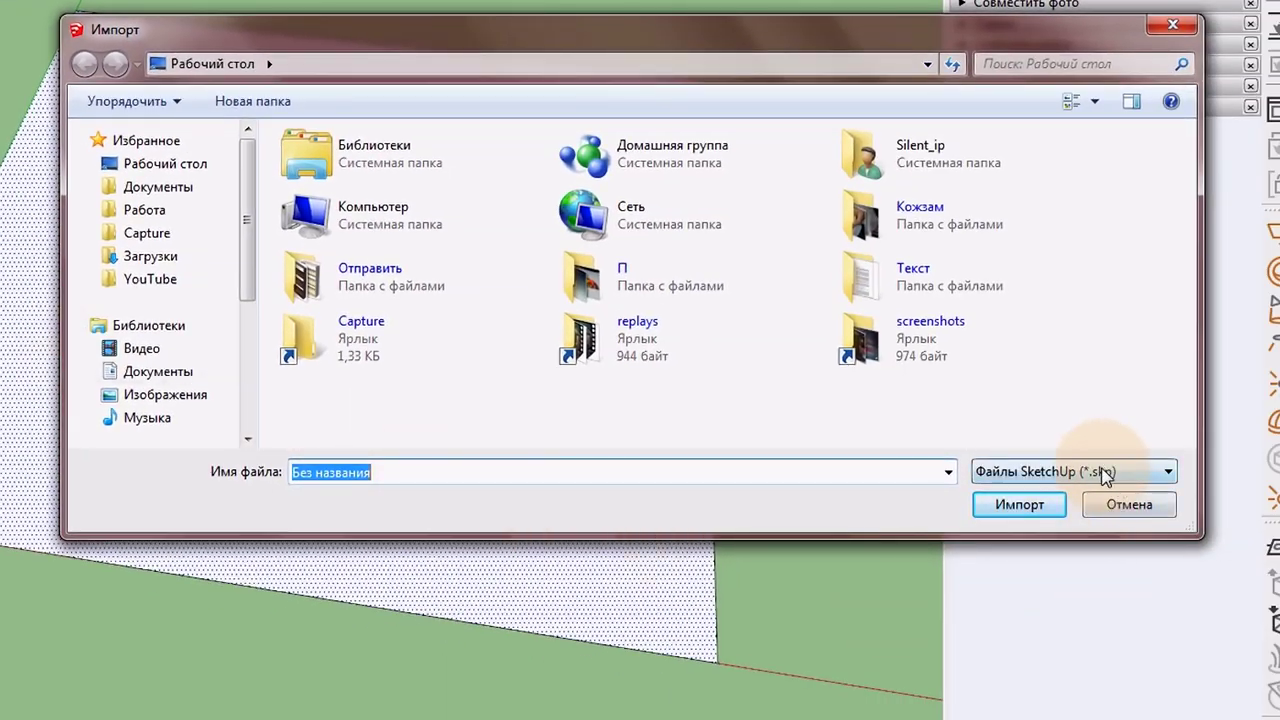
pyautogui.click(1105, 476)
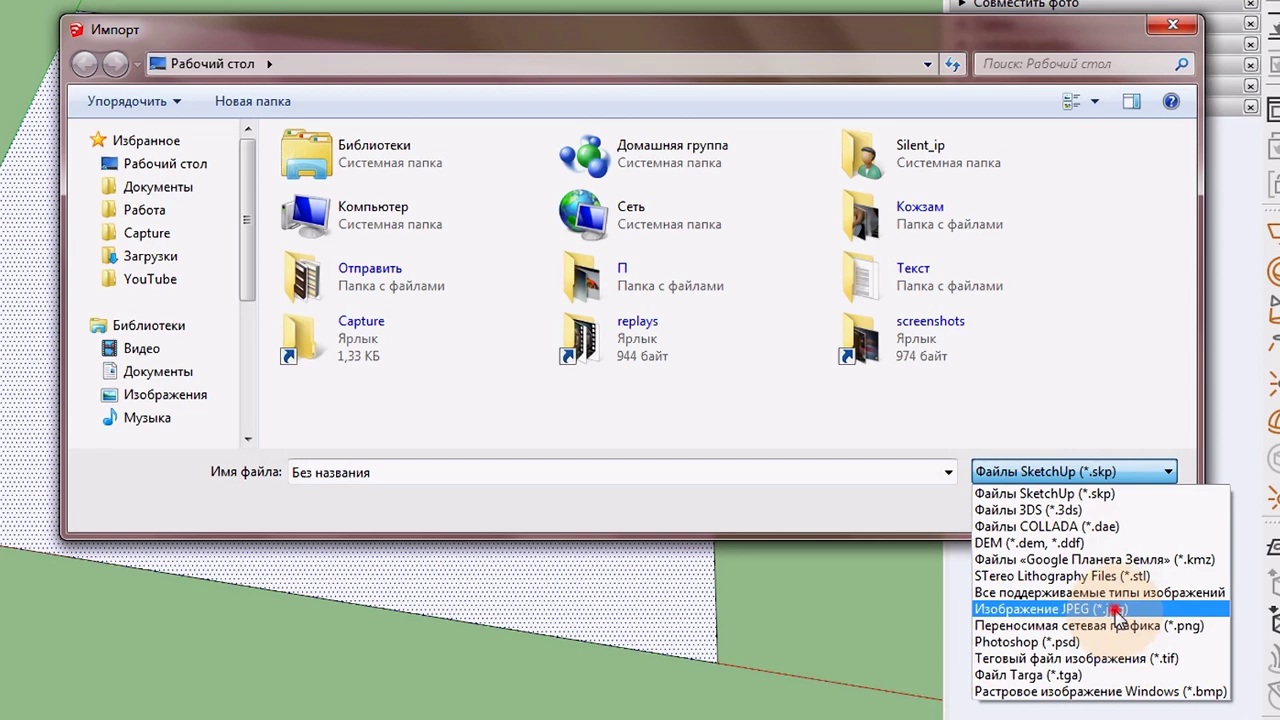
pyautogui.click(1117, 609)
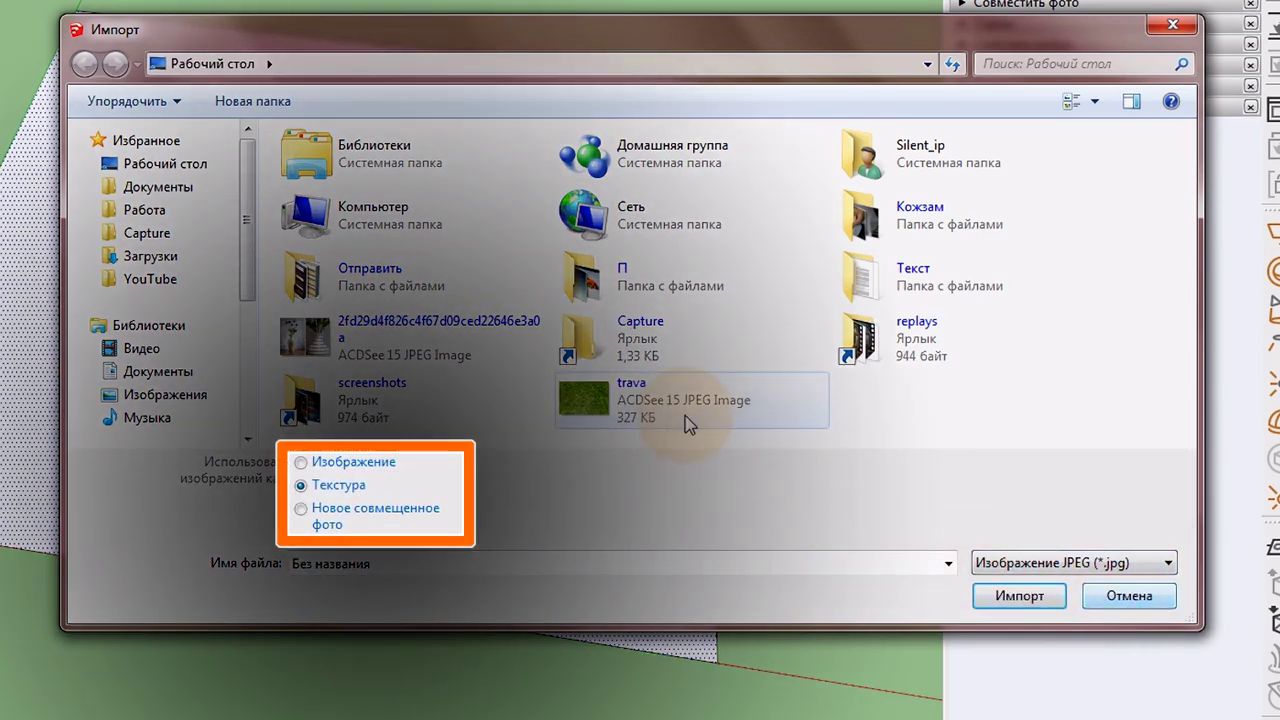
pyautogui.click(621, 401)
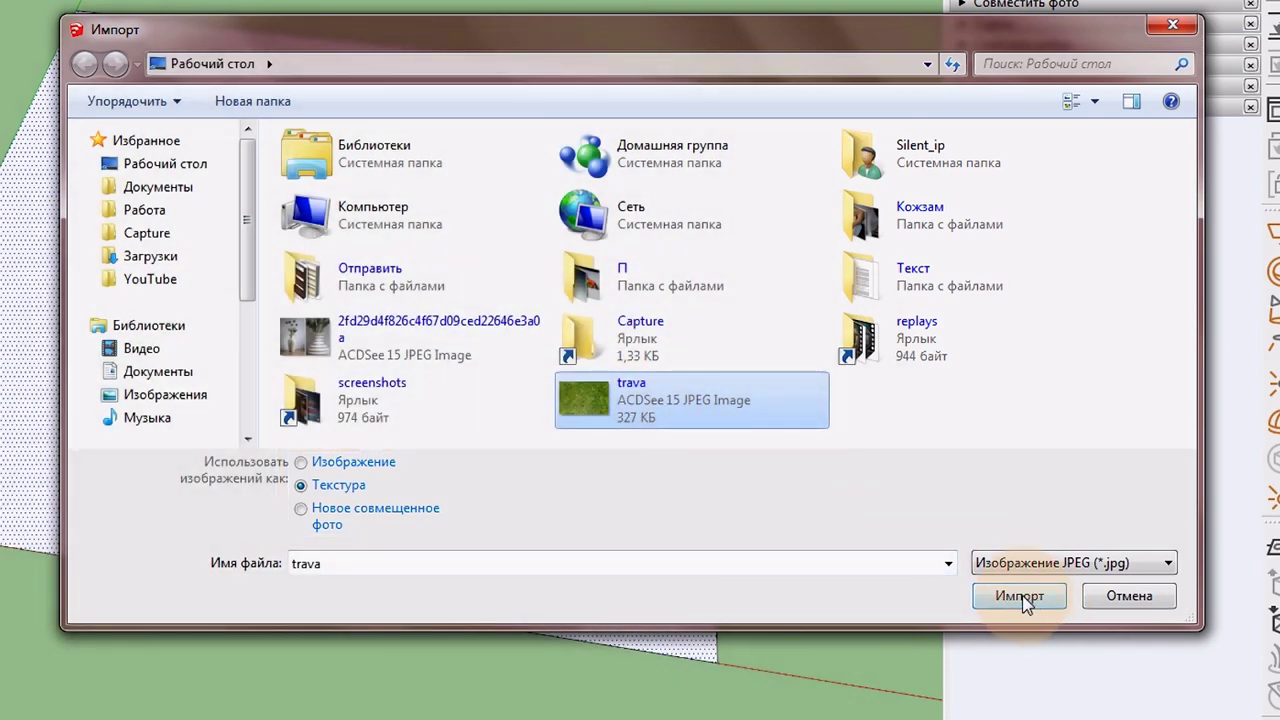
pyautogui.click(1020, 596)
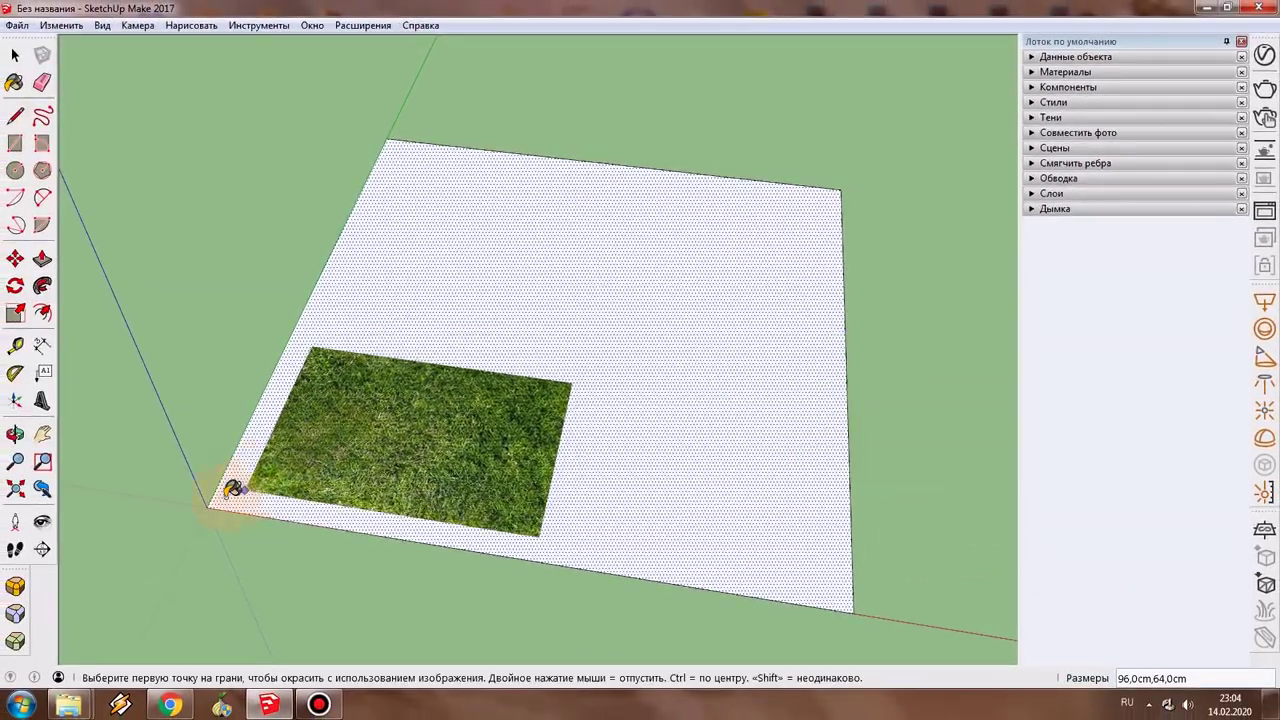
# Place the trava texture from the face's lower-left corner so grass fills the square
pyautogui.click(208, 505)
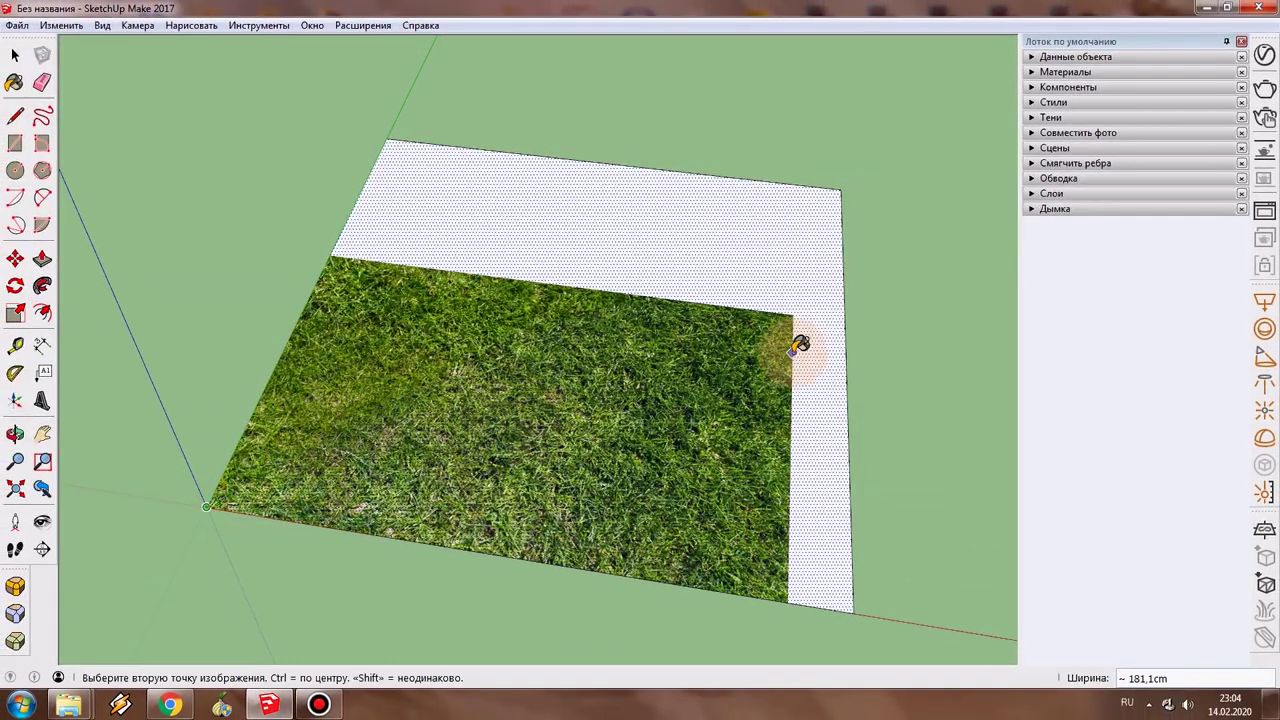
pyautogui.click(488, 380)
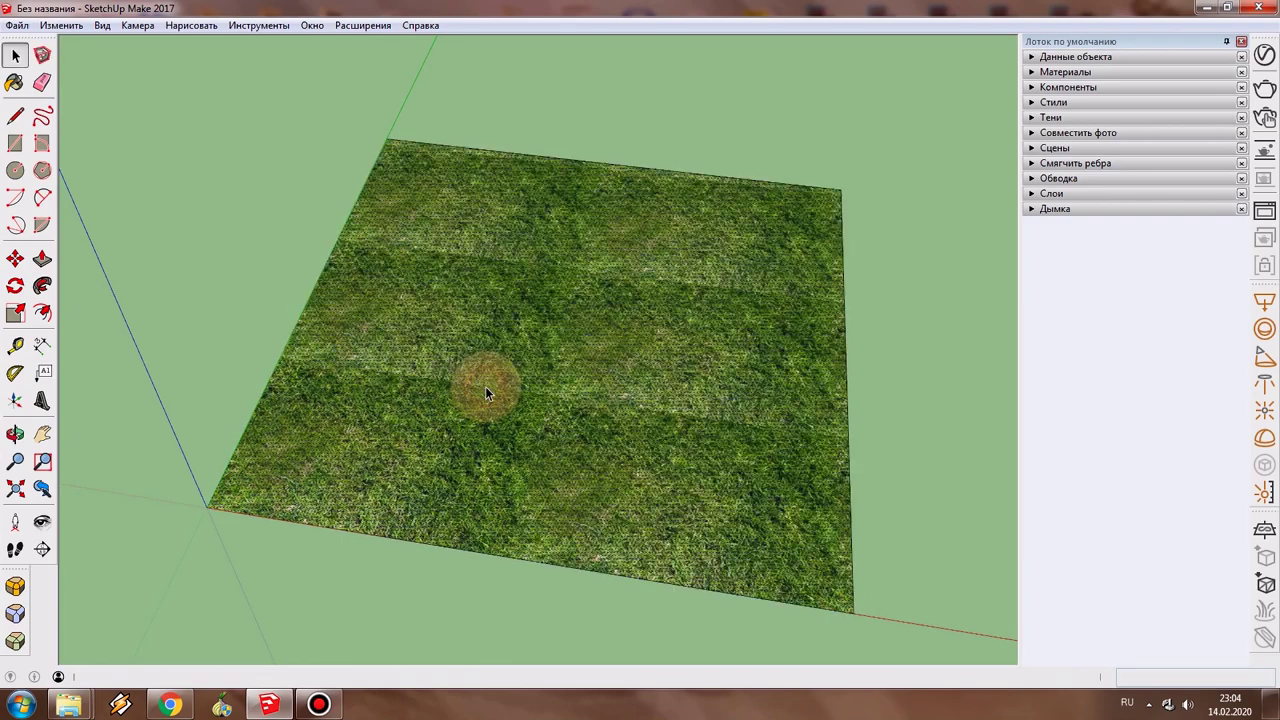
pyautogui.moveTo(536, 376); pyautogui.dragTo(562, 450, button='middle')
pyautogui.scroll(2, 562, 450)
pyautogui.scroll(1, 562, 445)
pyautogui.press('Escape')
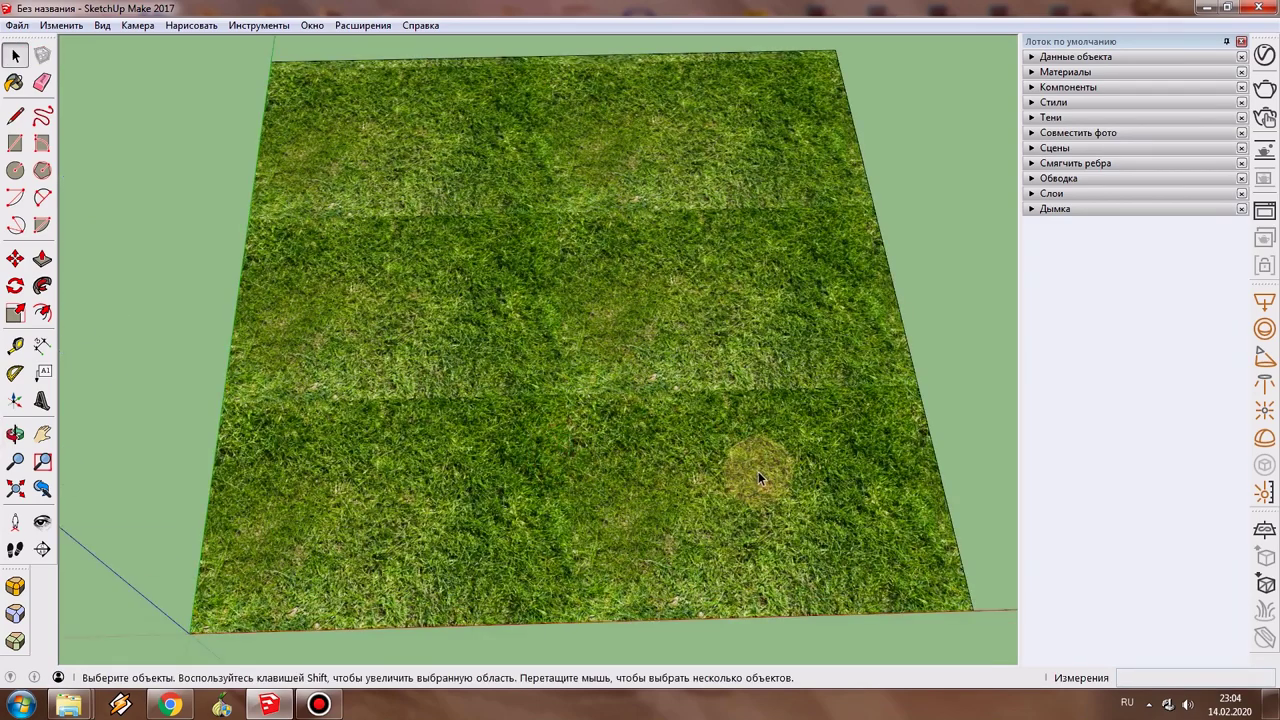
# Orbit and zoom around the grass plane to inspect the tiled texture
pyautogui.moveTo(817, 481)
pyautogui.mouseDown(button='middle')
pyautogui.moveTo(686, 371)
pyautogui.moveTo(491, 443)
pyautogui.moveTo(366, 357)
pyautogui.moveTo(446, 457)
pyautogui.moveTo(714, 453)
pyautogui.moveTo(652, 466)
pyautogui.mouseUp(button='middle')
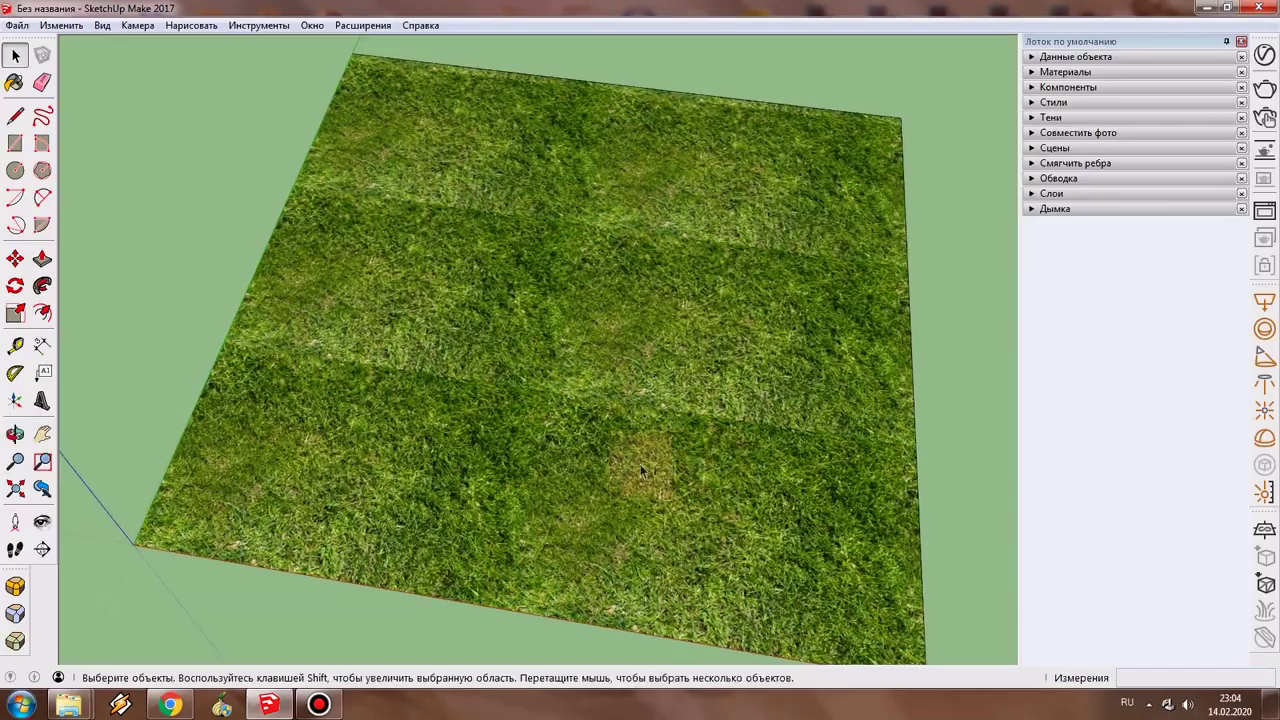
pyautogui.moveTo(489, 535); pyautogui.dragTo(498, 544, button='middle')
pyautogui.scroll(3, 498, 544)
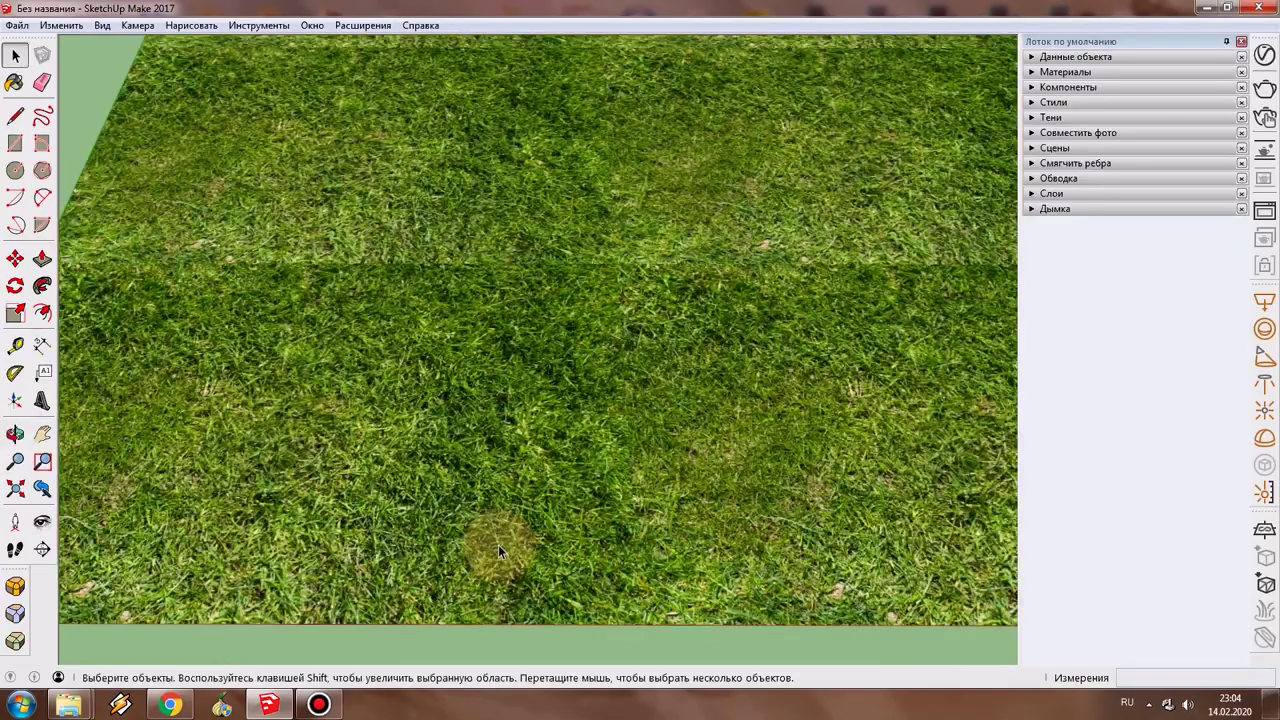
pyautogui.scroll(-1, 499, 543)
pyautogui.moveTo(501, 545)
pyautogui.mouseDown(button='middle')
pyautogui.moveTo(523, 423)
pyautogui.moveTo(694, 428)
pyautogui.moveTo(504, 460)
pyautogui.mouseUp(button='middle')
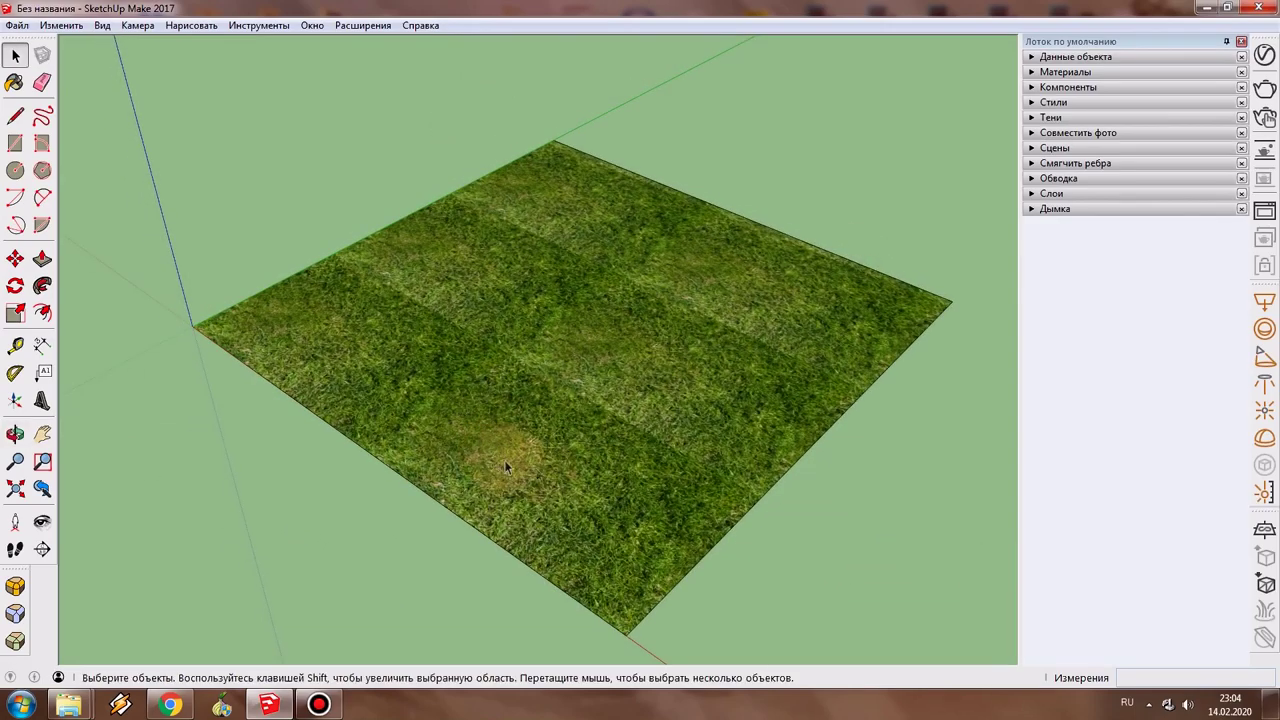
pyautogui.scroll(2, 631, 494)
pyautogui.moveTo(631, 494); pyautogui.dragTo(586, 452, button='middle')
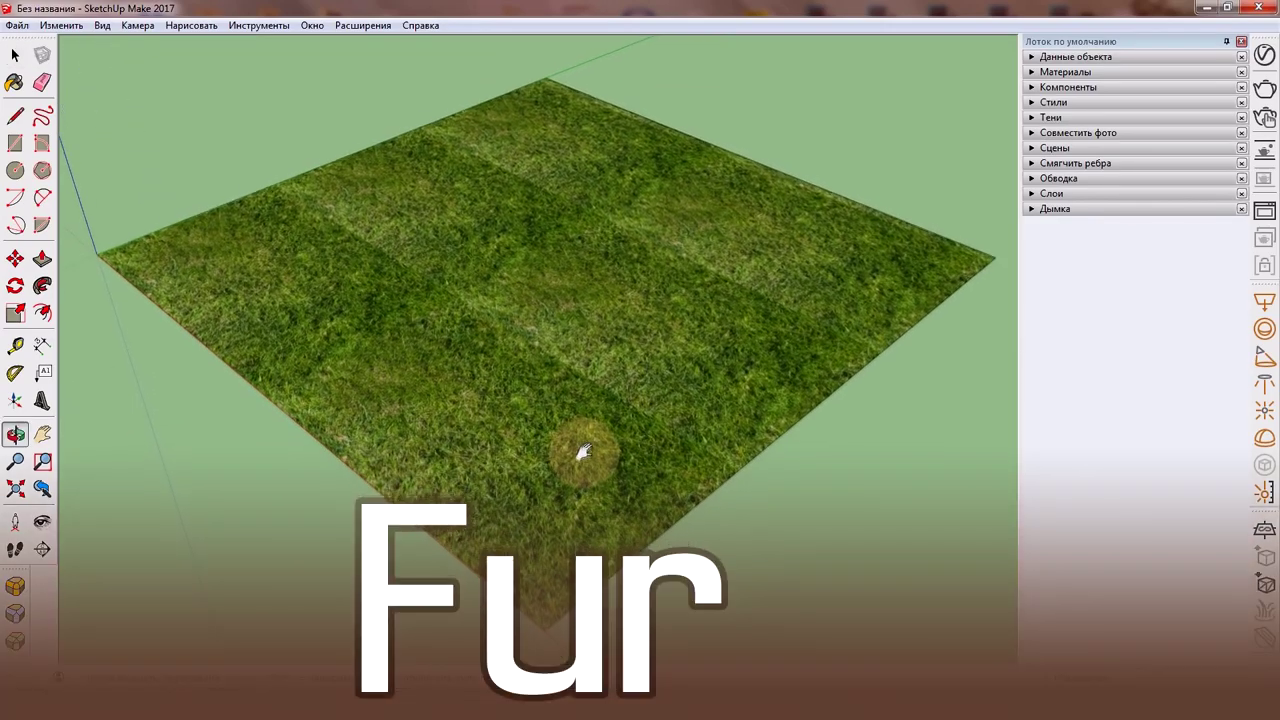
# Group the grass face together with its edges
pyautogui.click(568, 346)
pyautogui.doubleClick(568, 348)
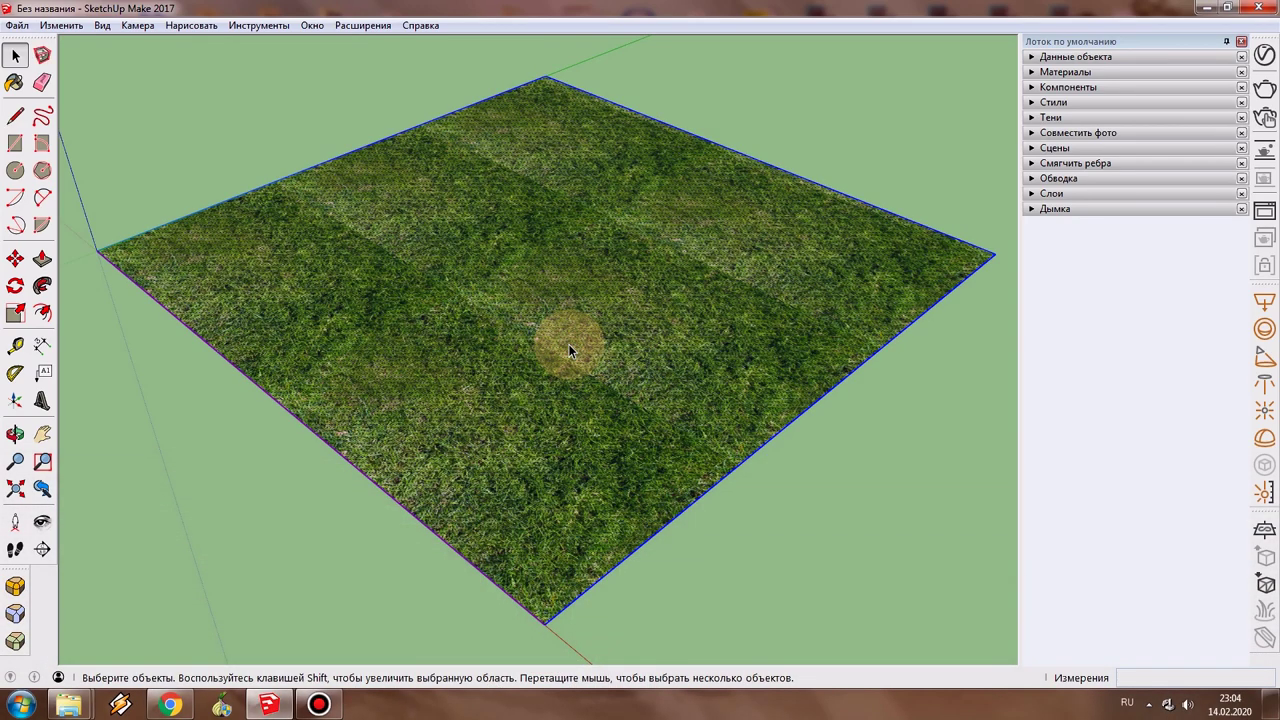
pyautogui.rightClick(568, 348)
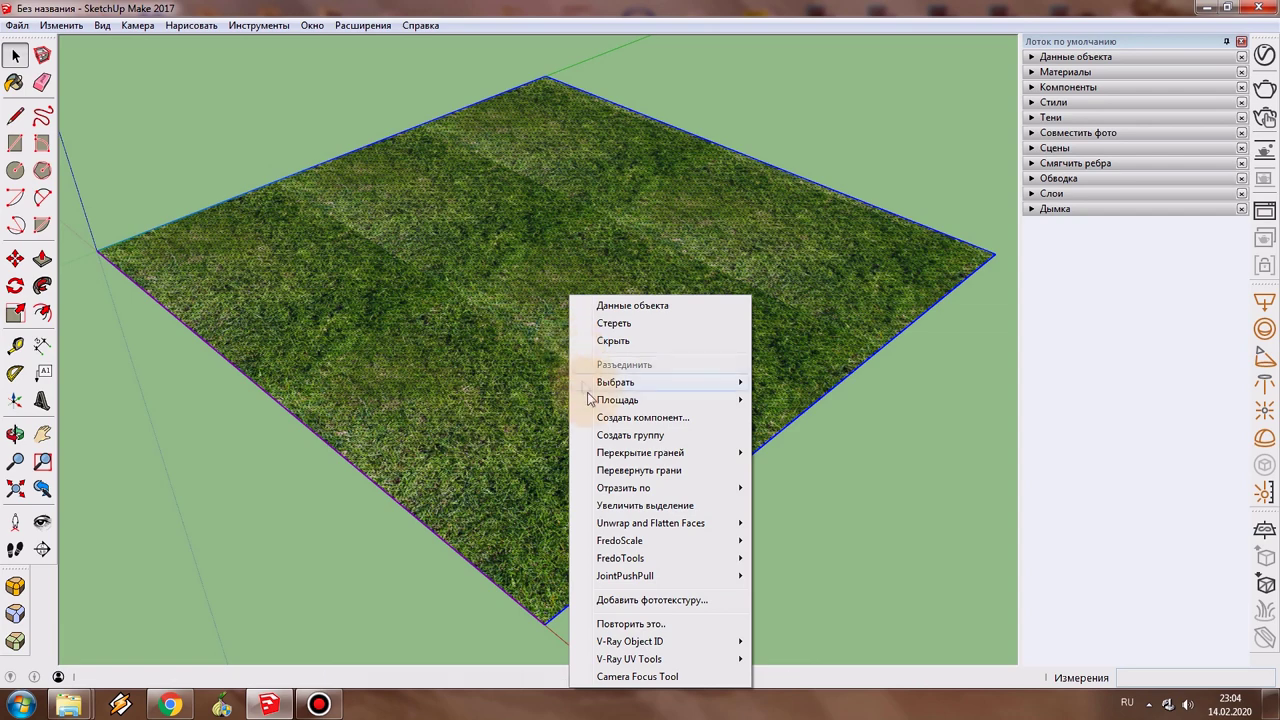
pyautogui.click(628, 437)
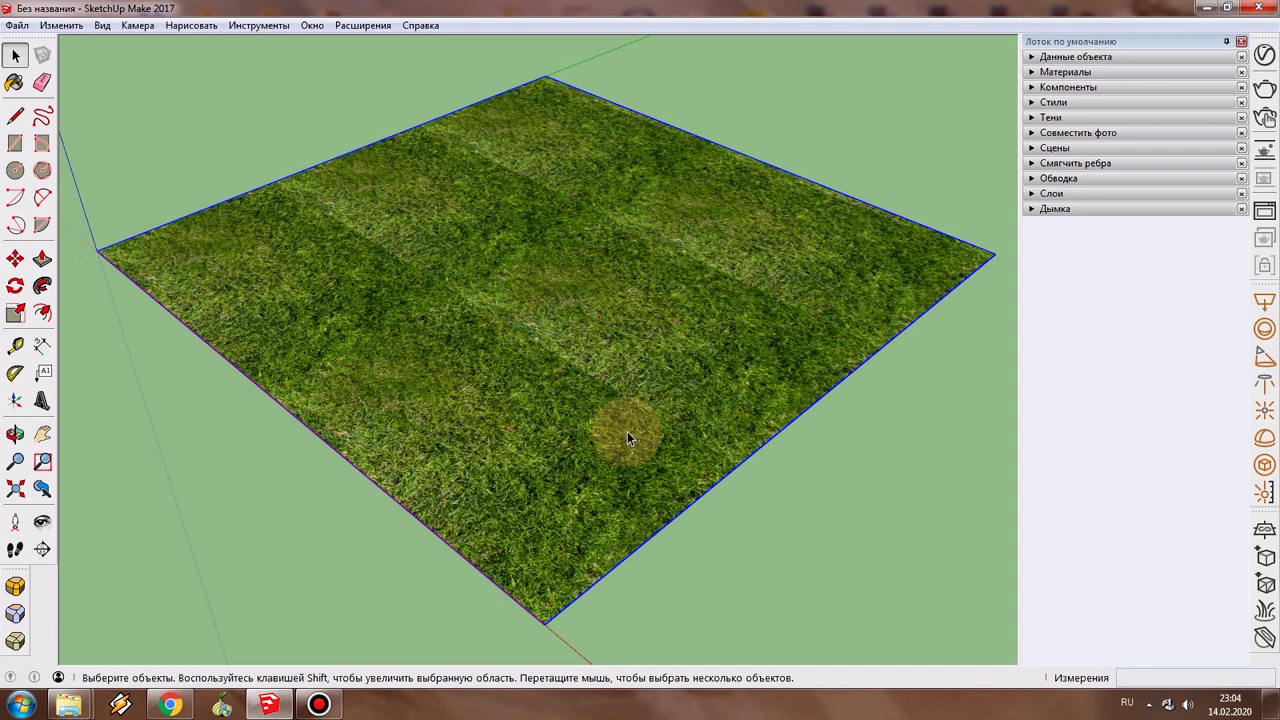
# Apply V-Ray Fur to the grass group and reselect the group
pyautogui.click(1263, 612)
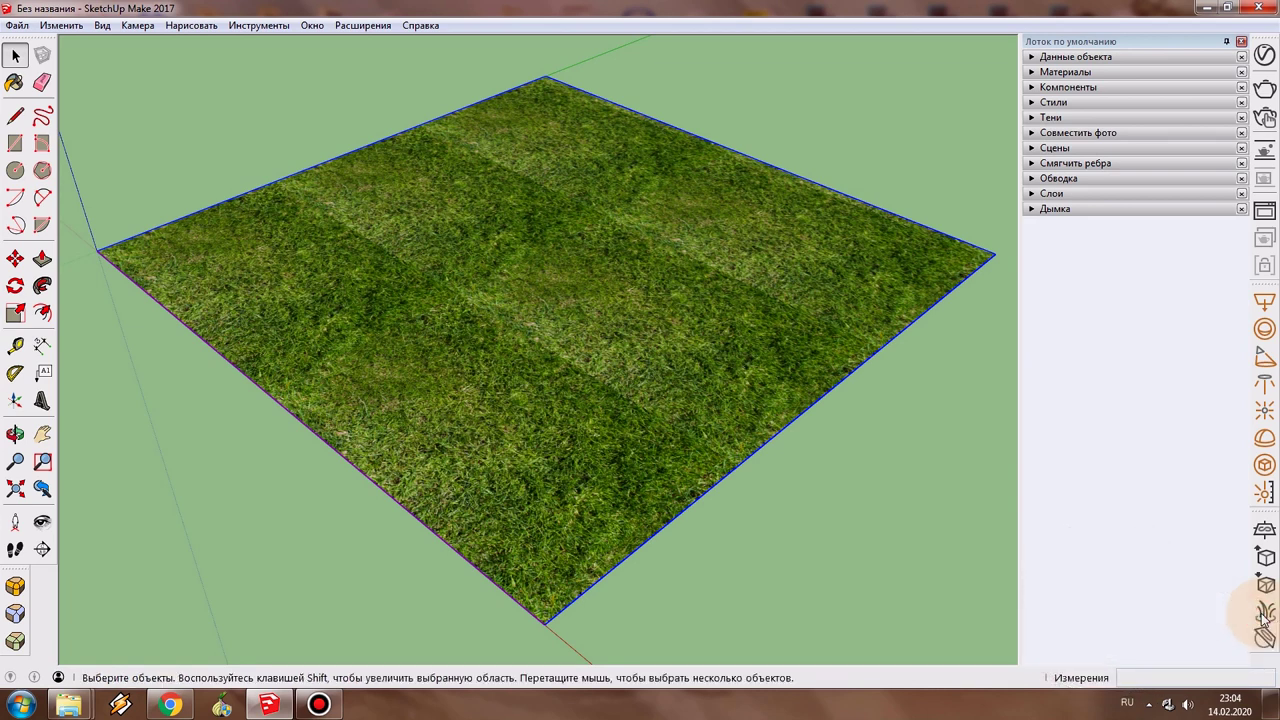
pyautogui.click(630, 401)
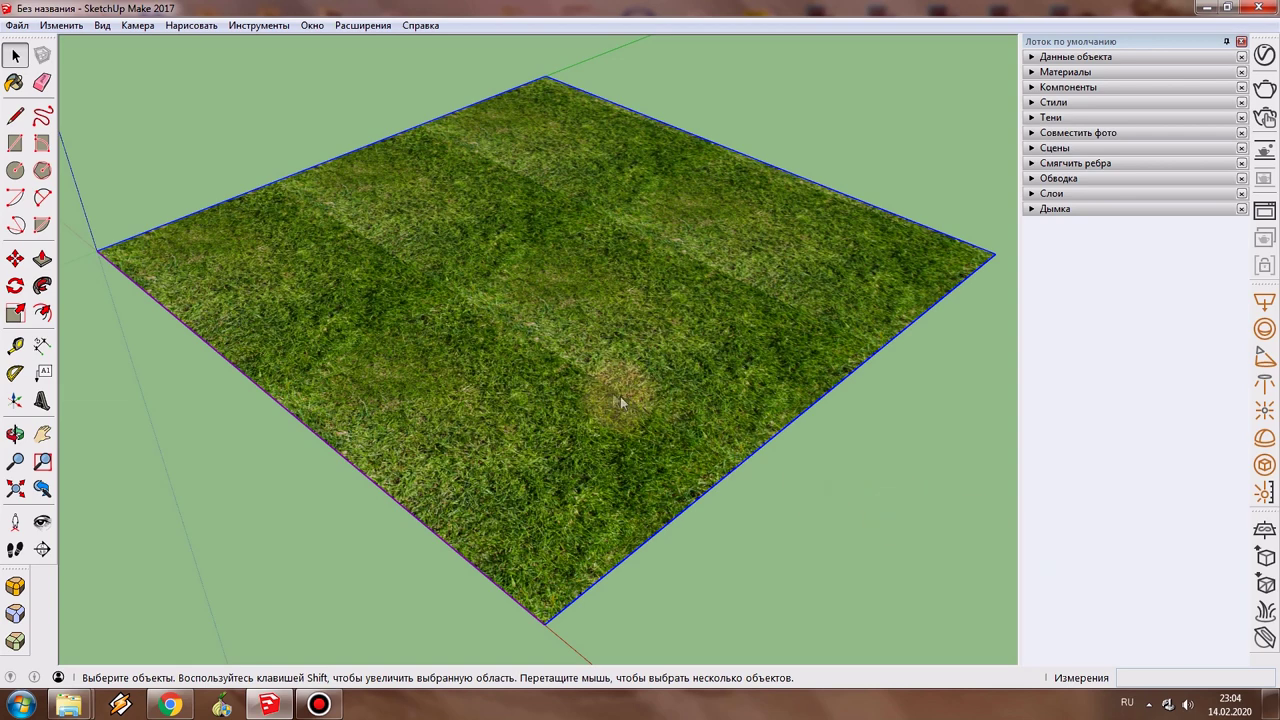
pyautogui.click(540, 411)
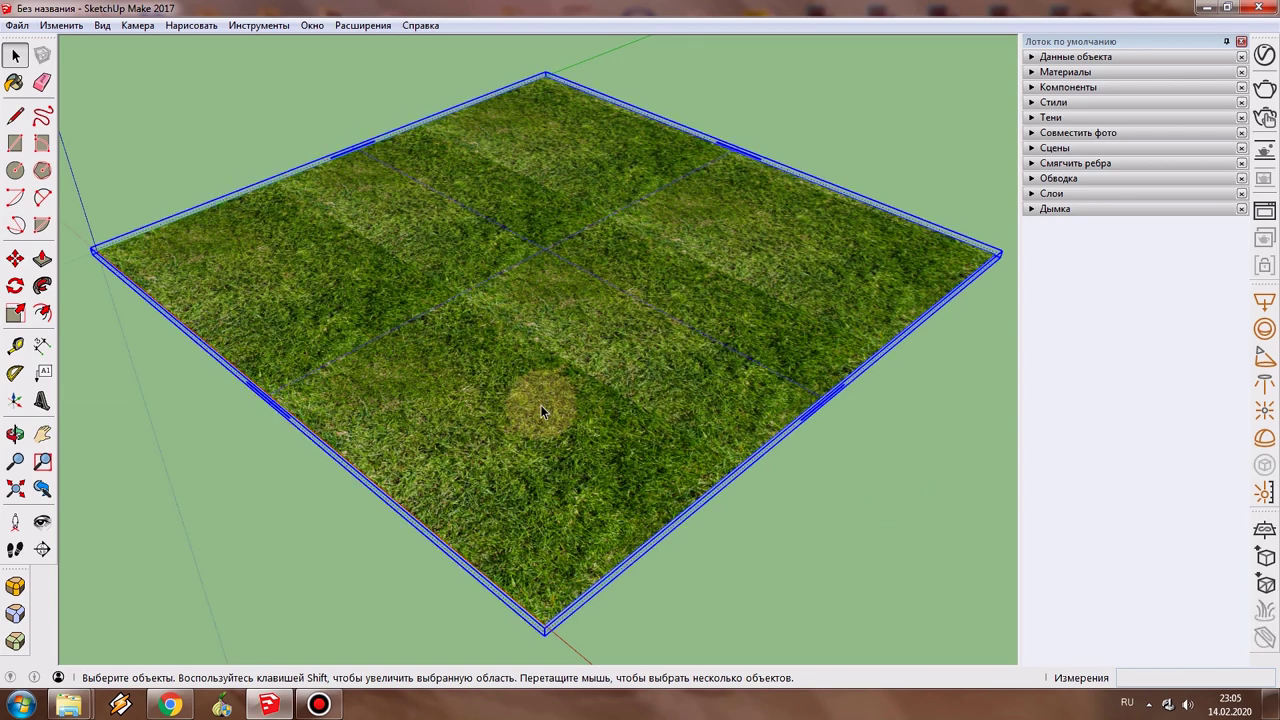
pyautogui.click(725, 427)
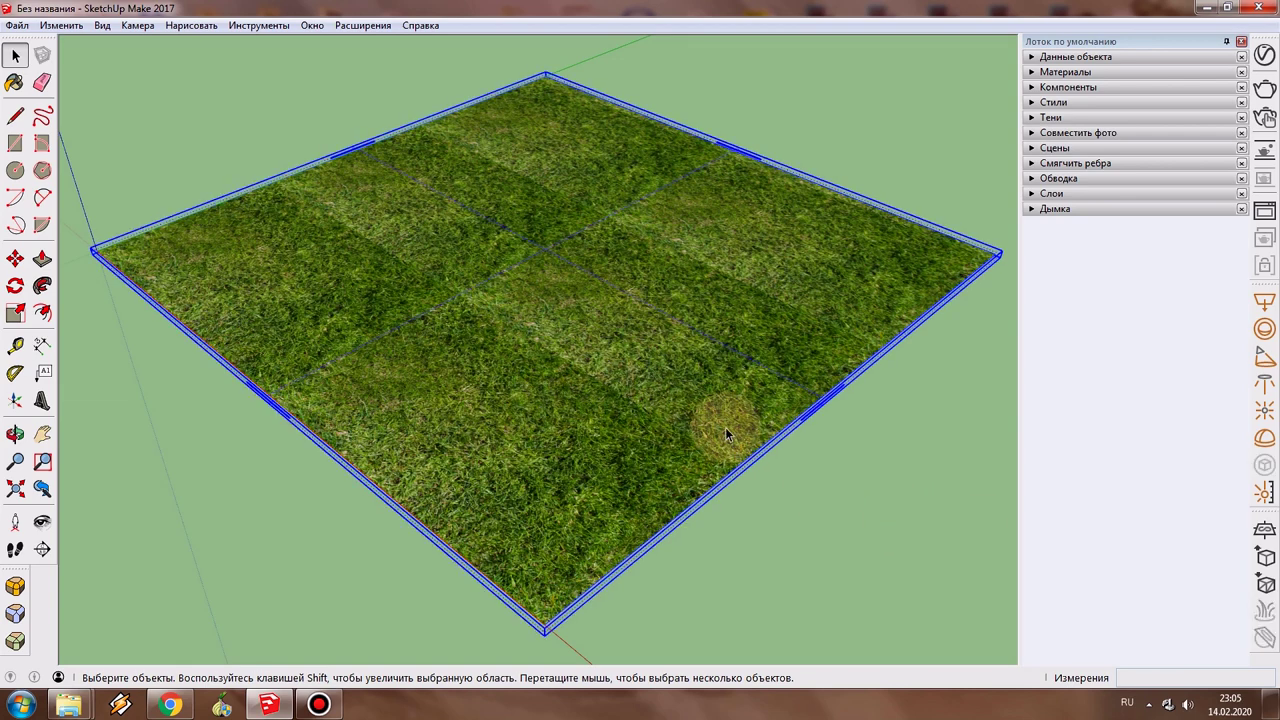
pyautogui.click(827, 475)
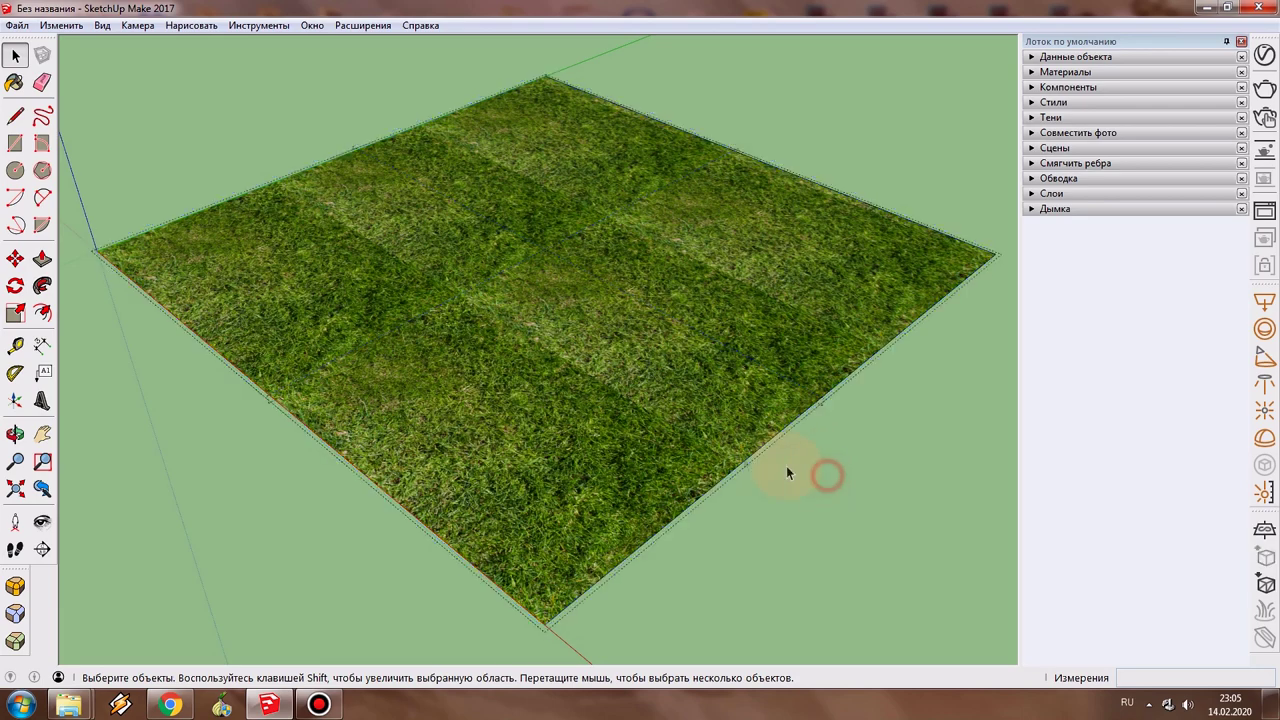
pyautogui.moveTo(496, 426)
pyautogui.mouseDown(button='middle')
pyautogui.moveTo(588, 419)
pyautogui.moveTo(552, 483)
pyautogui.moveTo(598, 462)
pyautogui.mouseUp(button='middle')
pyautogui.click(588, 419)
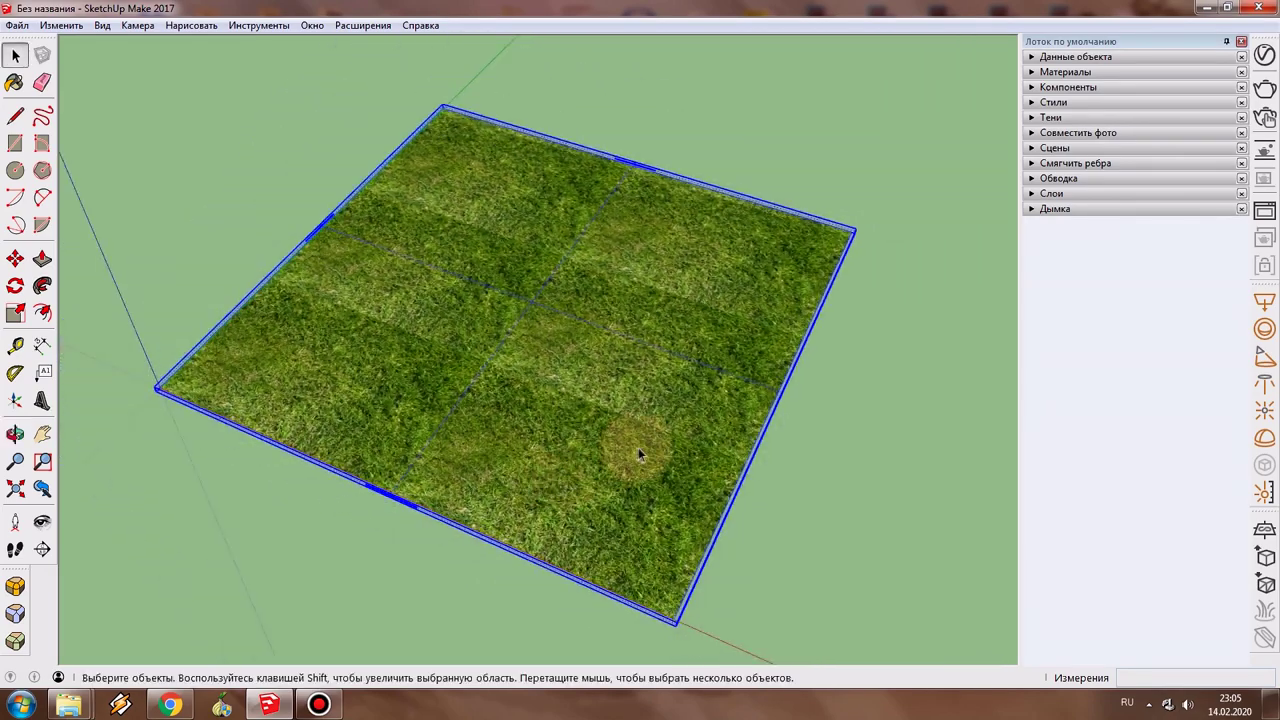
# Zoom and orbit in for a closer look at the furred grass plane
pyautogui.scroll(1, 645, 458)
pyautogui.scroll(1, 641, 461)
pyautogui.moveTo(641, 461)
pyautogui.mouseDown(button='middle')
pyautogui.moveTo(563, 420)
pyautogui.moveTo(438, 440)
pyautogui.mouseUp(button='middle')
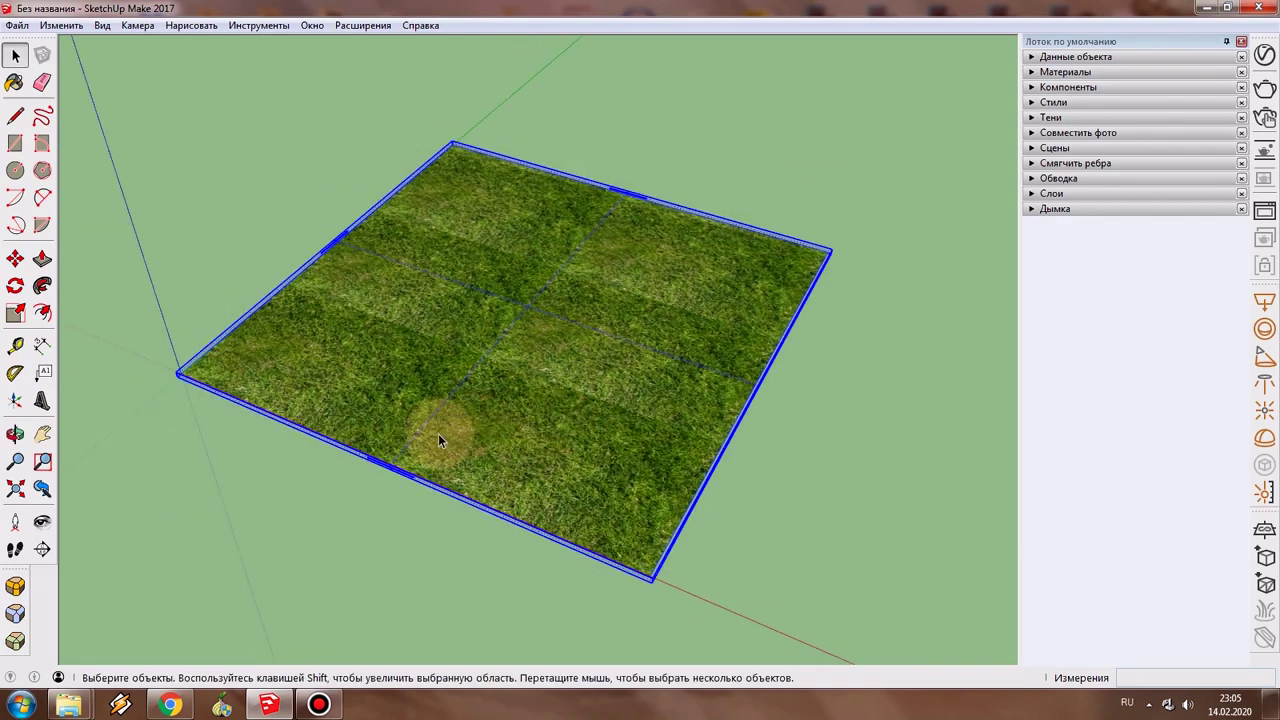
pyautogui.scroll(1, 438, 440)
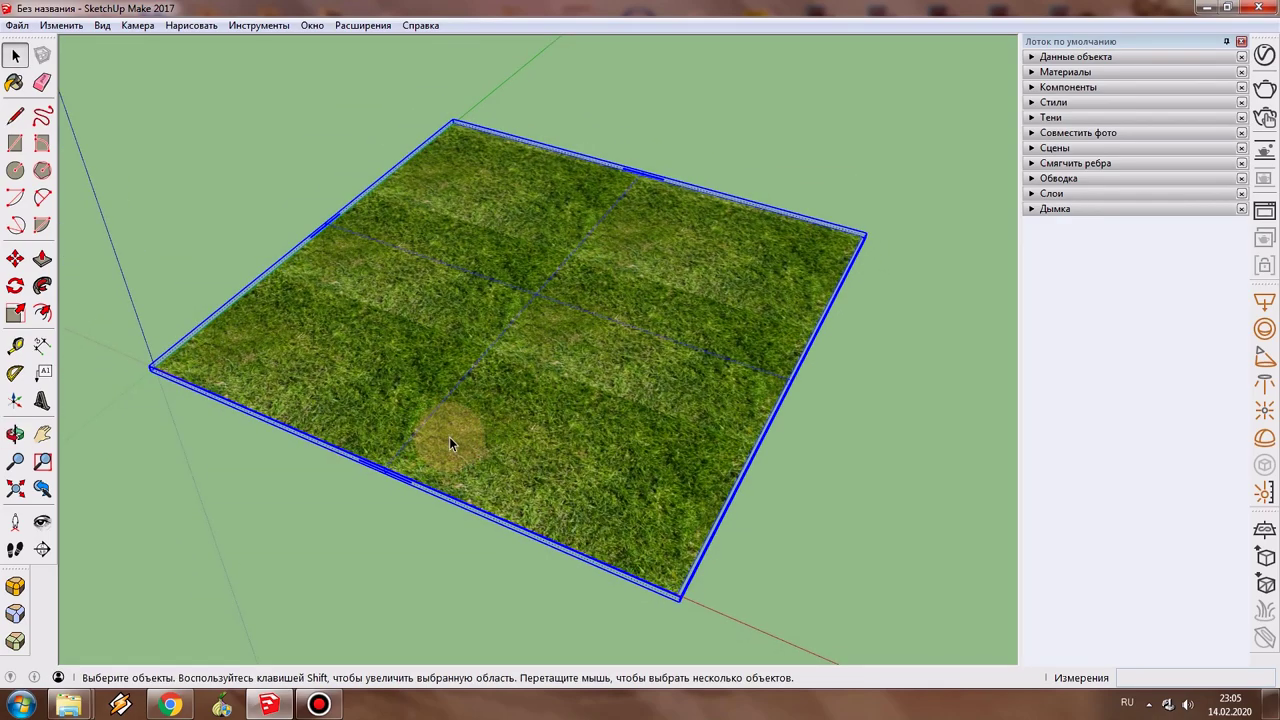
pyautogui.scroll(1, 449, 440)
pyautogui.moveTo(511, 441); pyautogui.dragTo(491, 400, button='middle')
pyautogui.scroll(1, 493, 413)
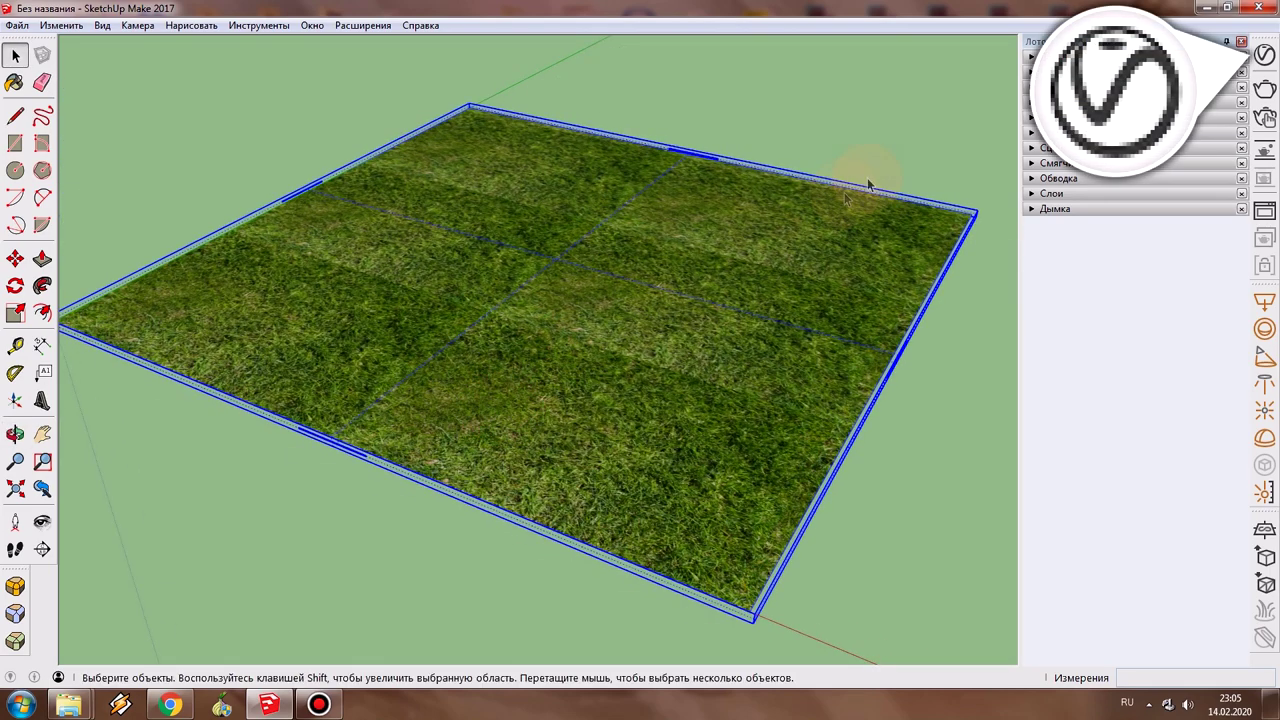
# Show the V-Ray Fur settings from the Asset Editor's Geometry tab, moved right, and start interactive rendering
pyautogui.click(1262, 57)
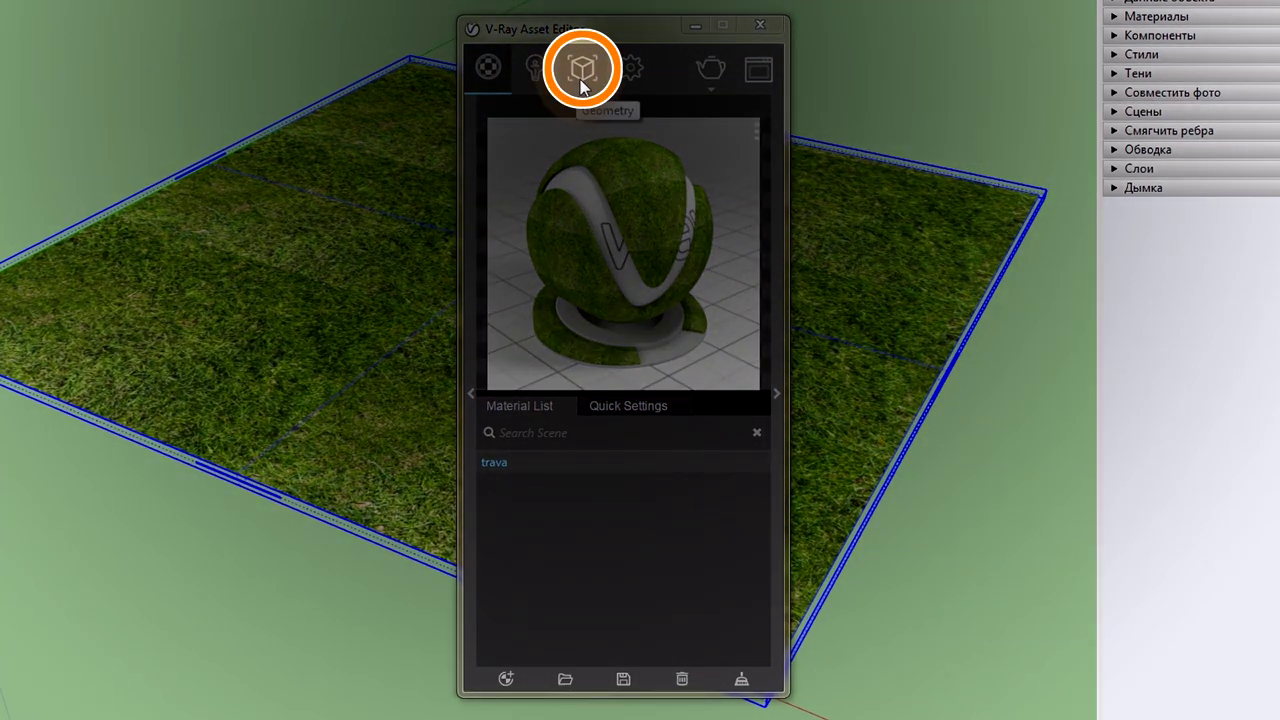
pyautogui.click(582, 68)
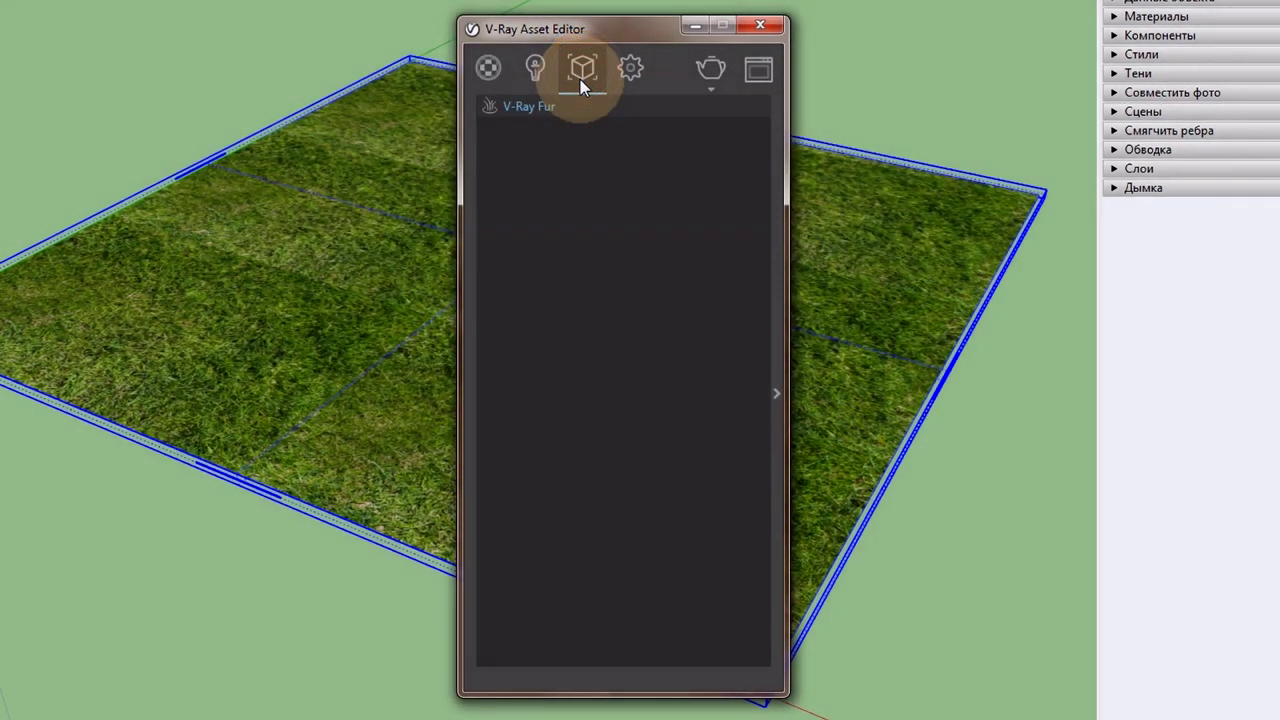
pyautogui.click(527, 112)
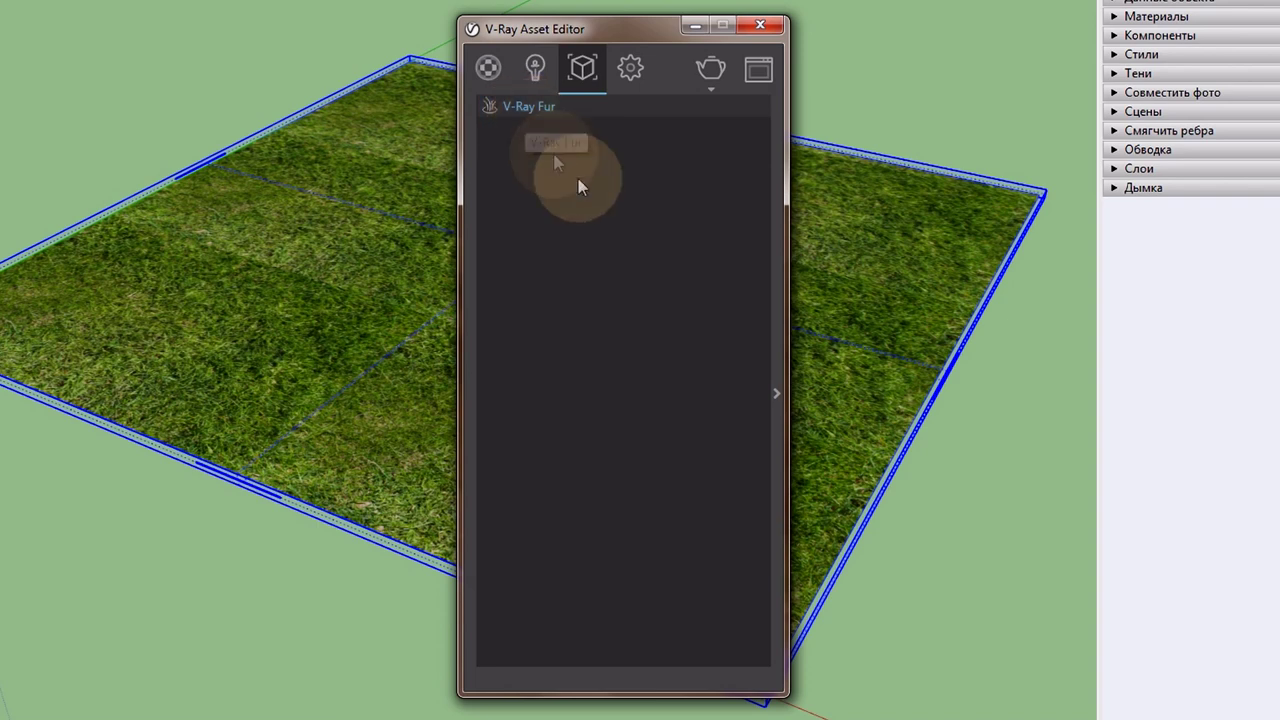
pyautogui.click(775, 394)
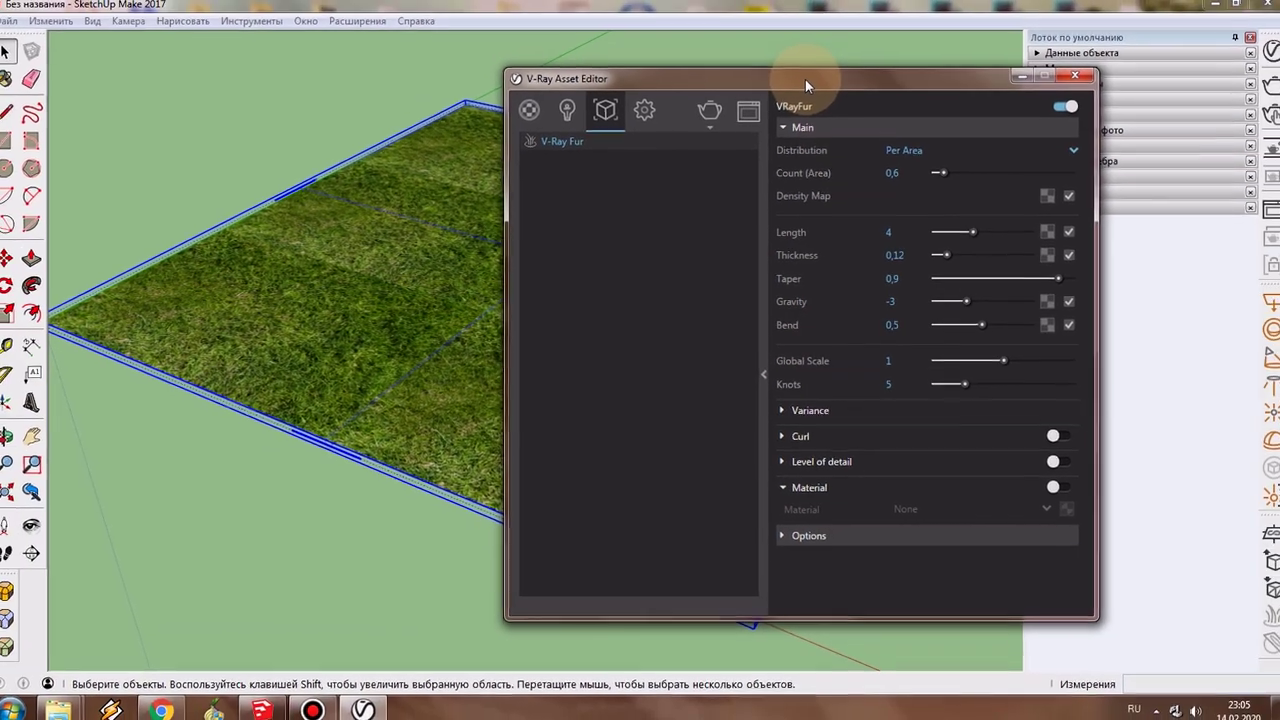
pyautogui.moveTo(805, 79); pyautogui.dragTo(941, 81)
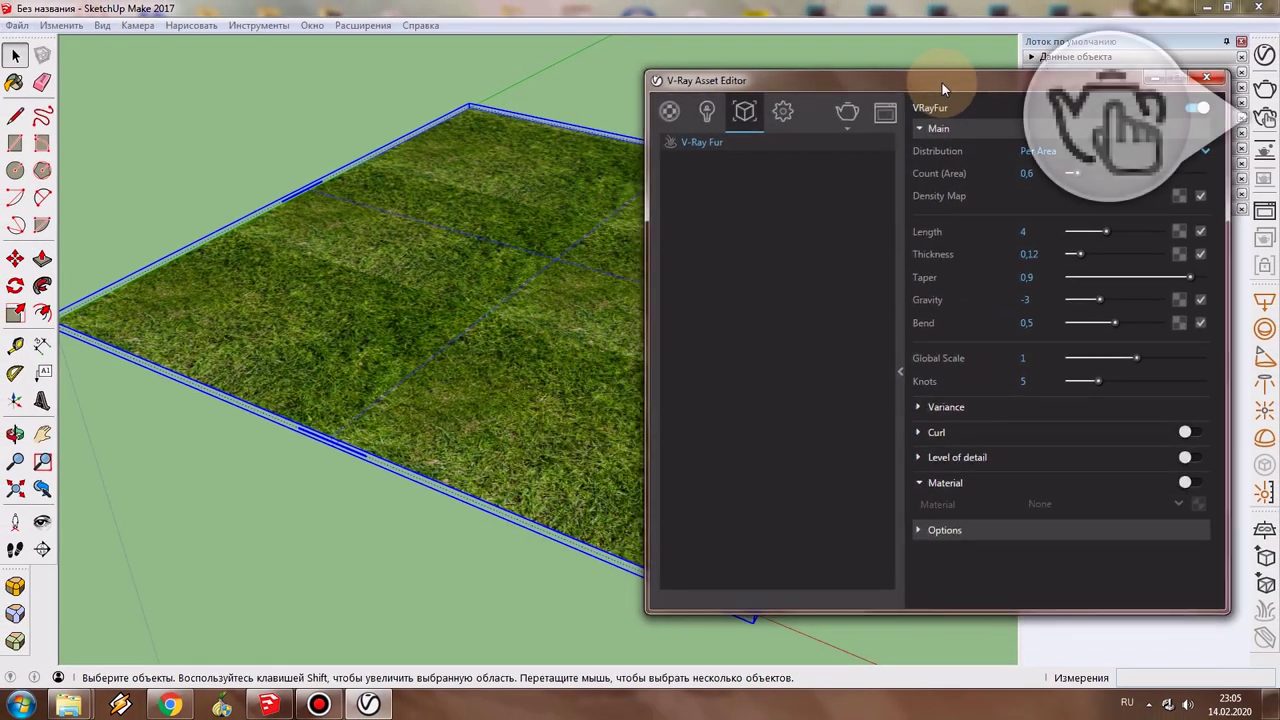
pyautogui.click(1266, 118)
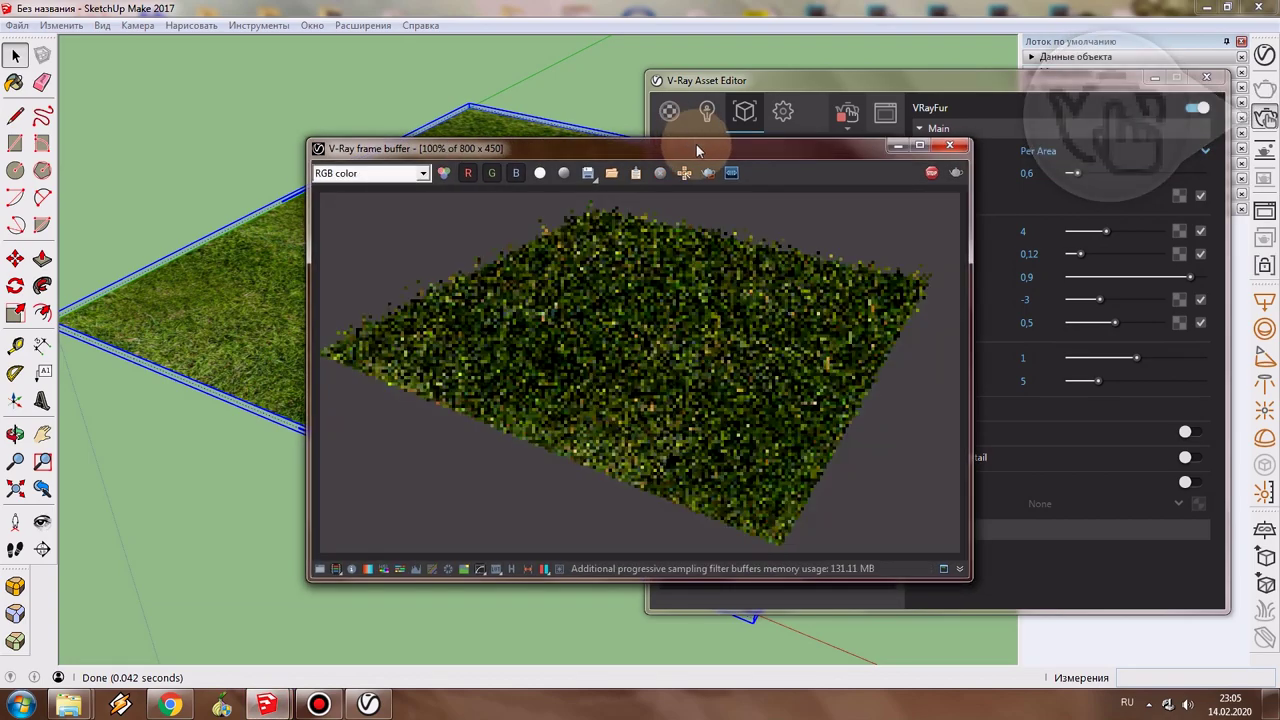
# Position the render preview on the left and set fur Length to 1,5
pyautogui.moveTo(695, 148); pyautogui.dragTo(465, 143)
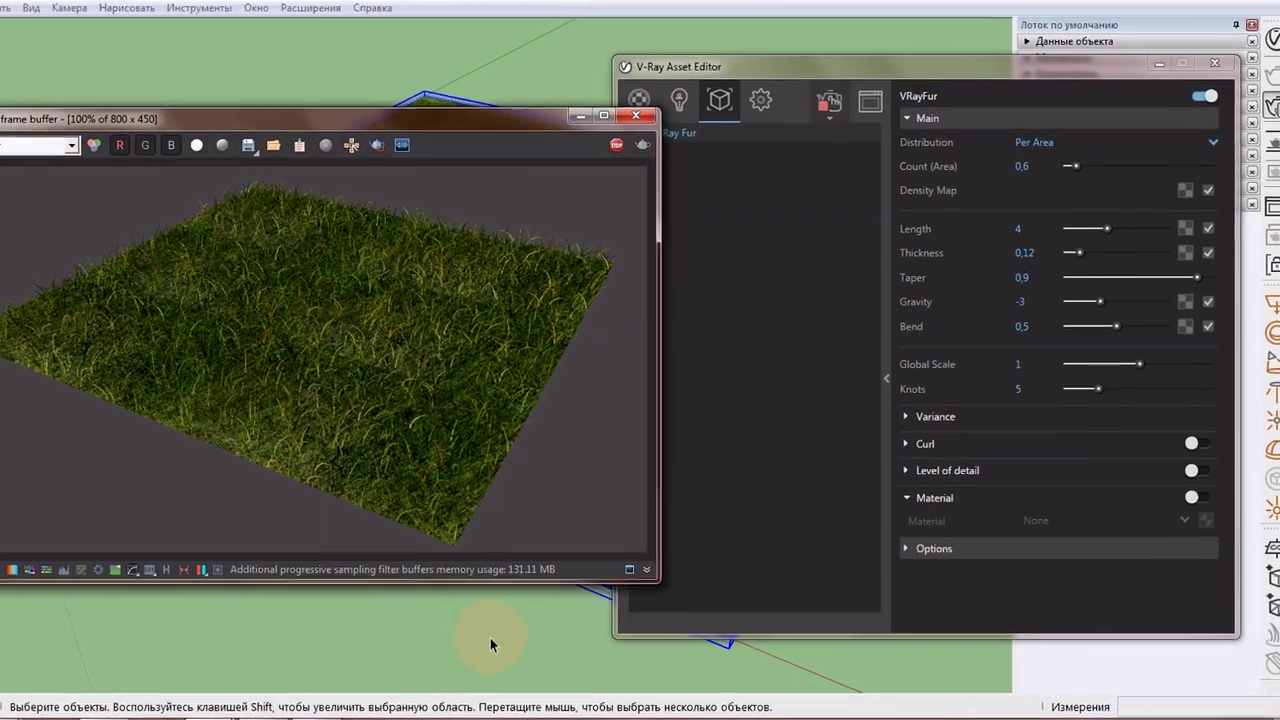
pyautogui.moveTo(545, 596); pyautogui.dragTo(541, 591, button='middle')
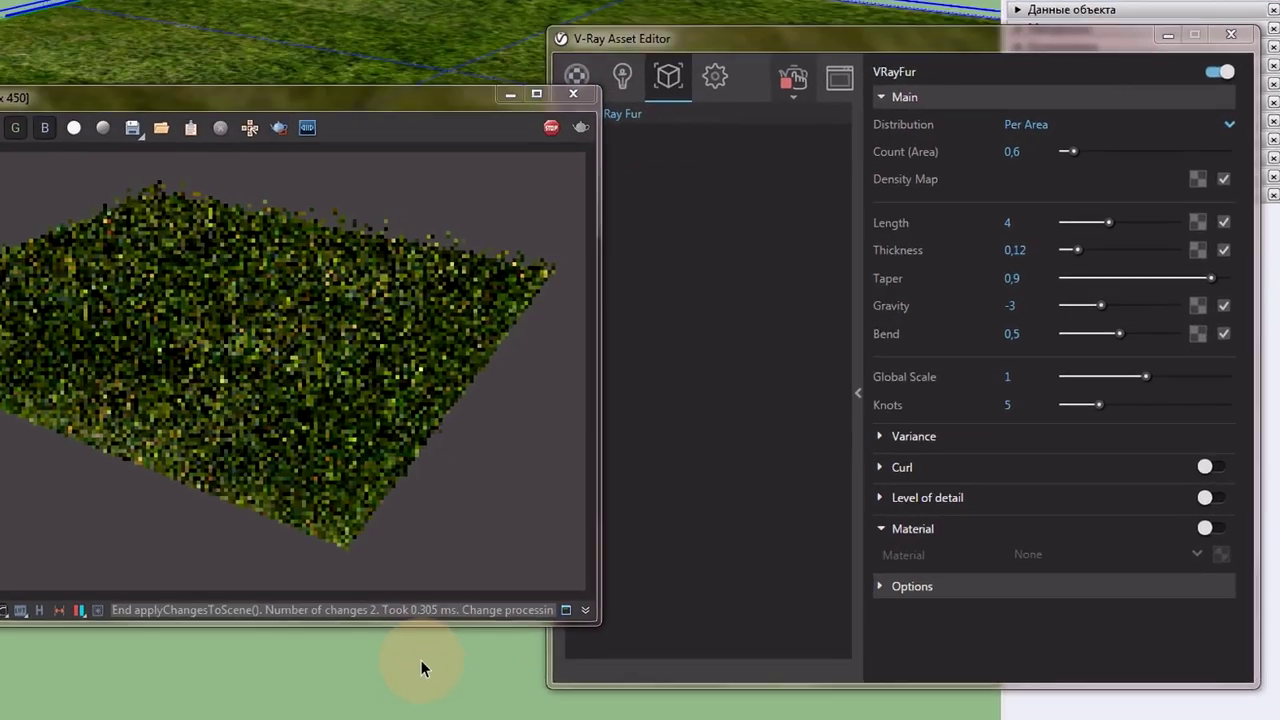
pyautogui.scroll(3, 400, 664)
pyautogui.scroll(-2, 380, 680)
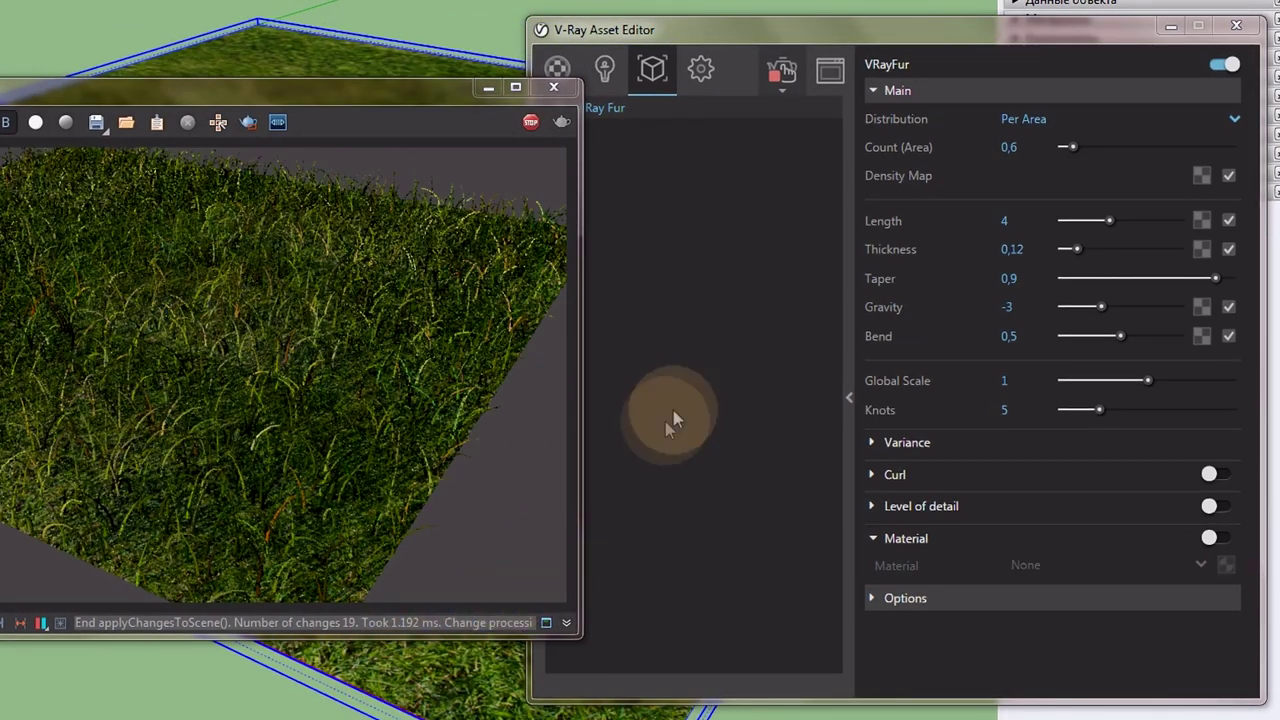
pyautogui.click(800, 30)
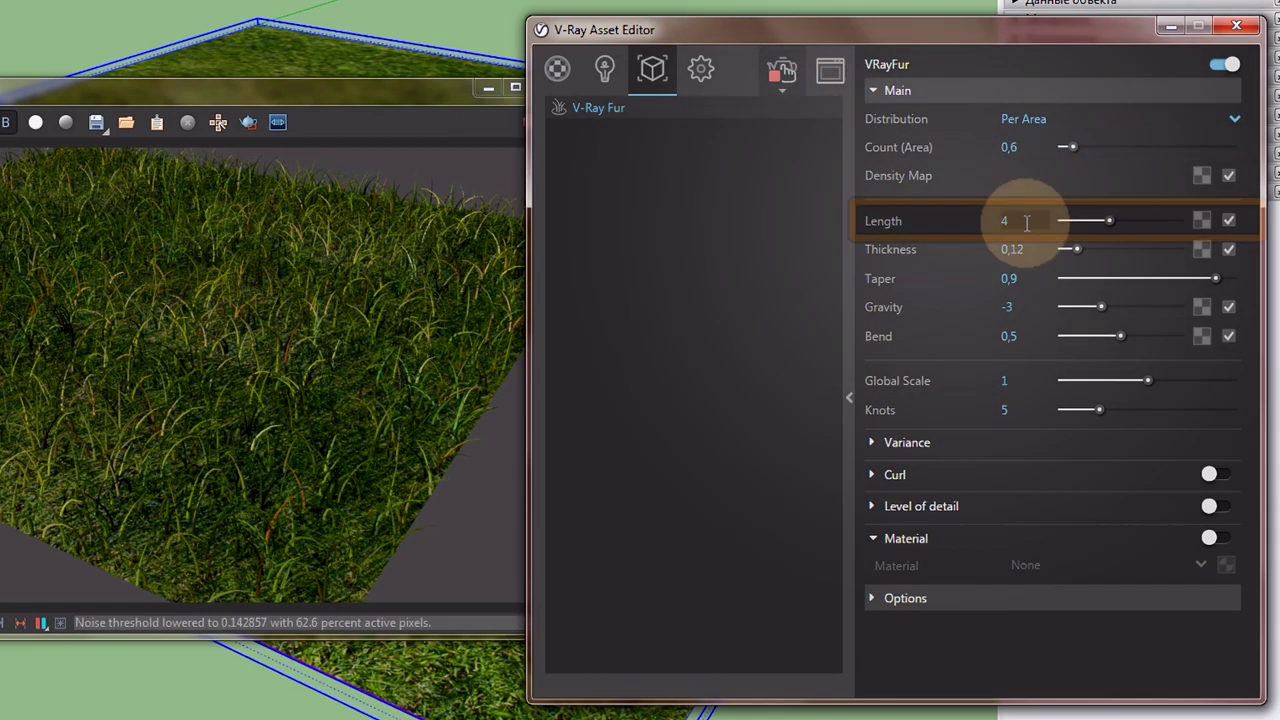
pyautogui.write('2')
pyautogui.press('Return')
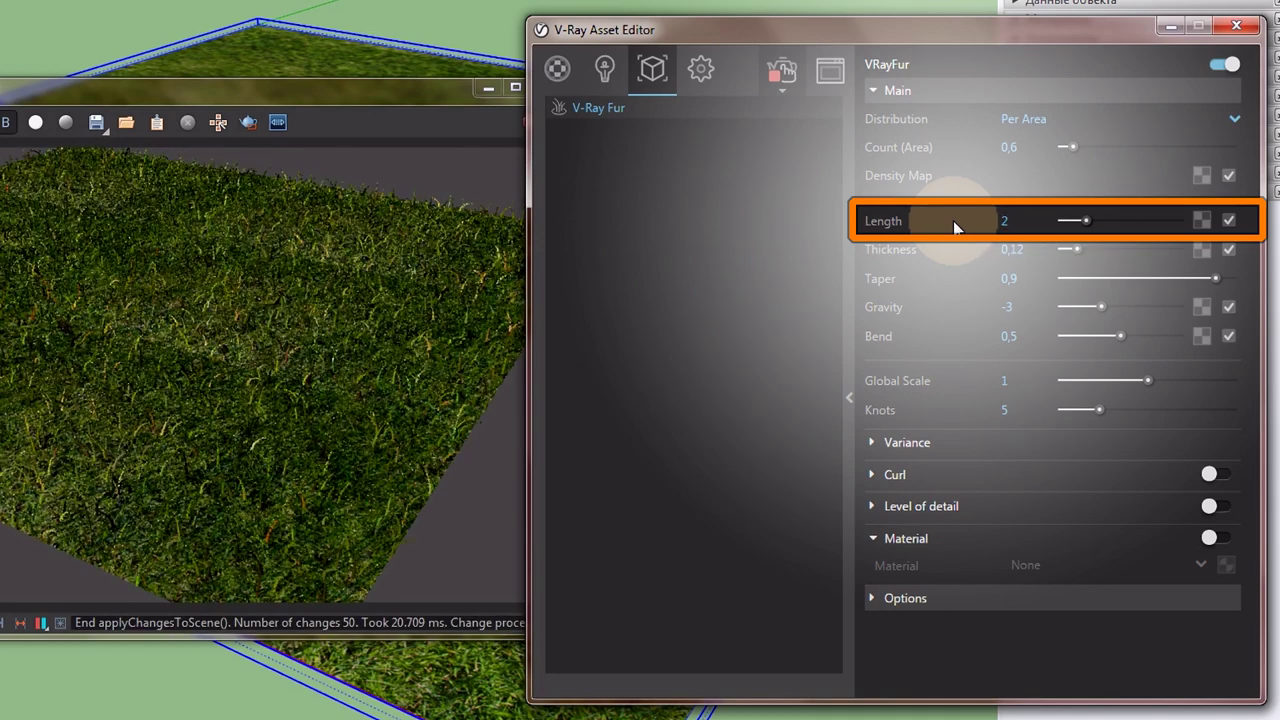
pyautogui.doubleClick(1004, 221)
pyautogui.write('1,5')
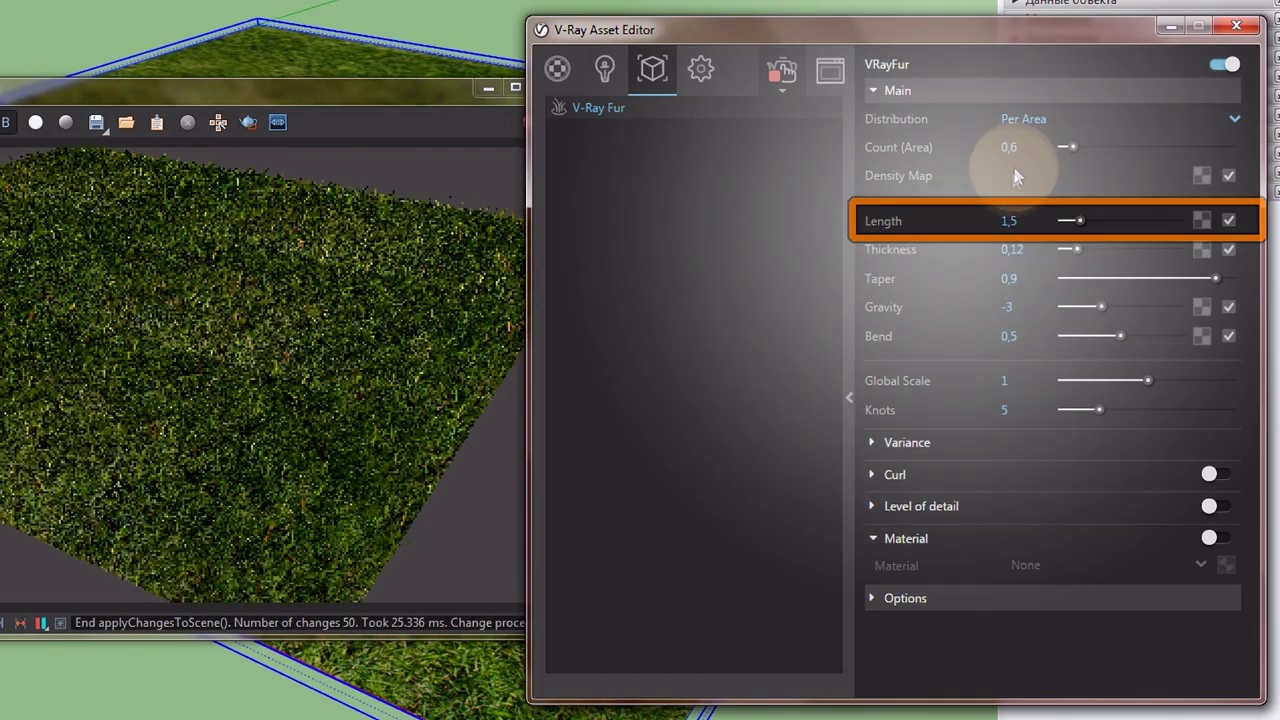
# Set the fur Count (Area) to 6, after trying 5
pyautogui.click(1040, 147)
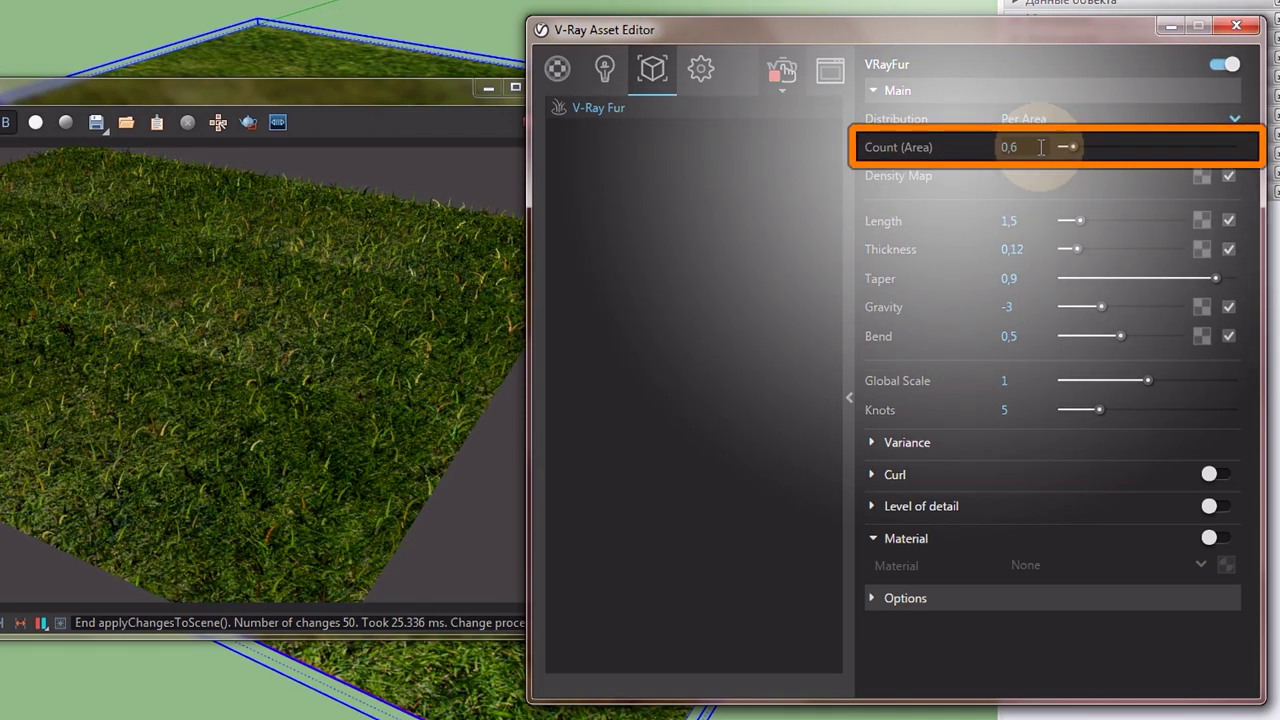
pyautogui.doubleClick(1040, 147)
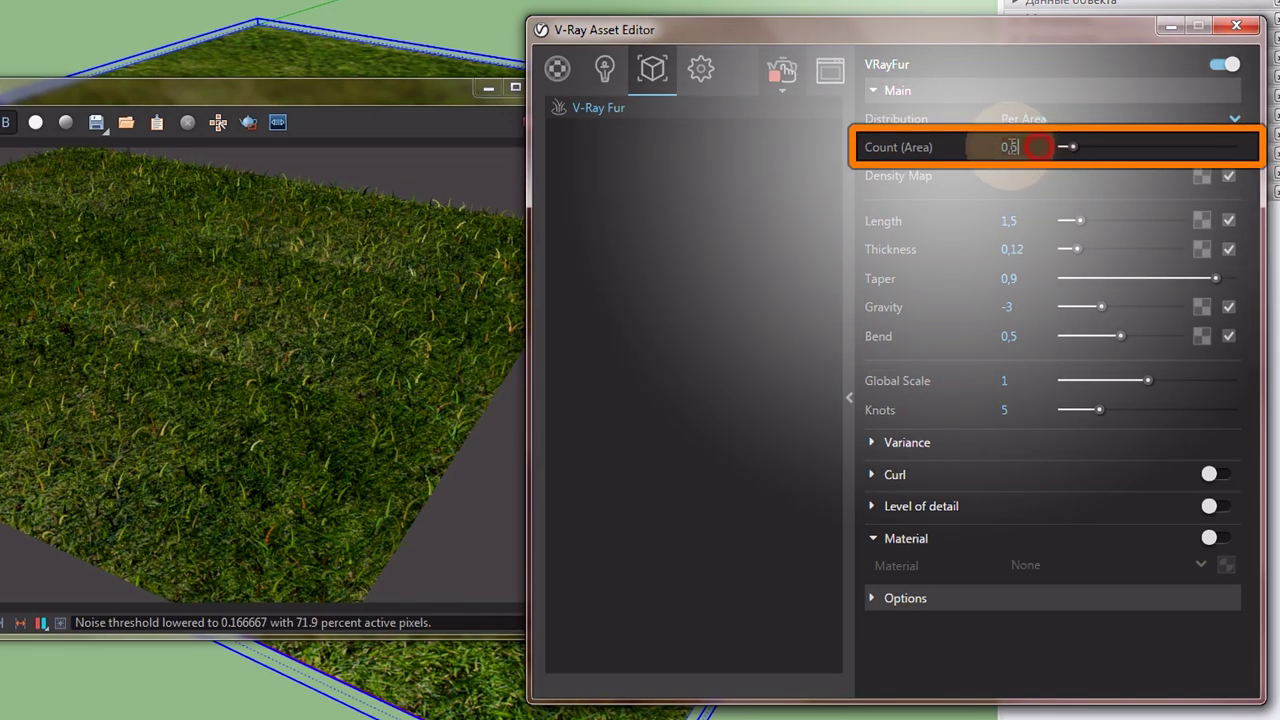
pyautogui.write('5')
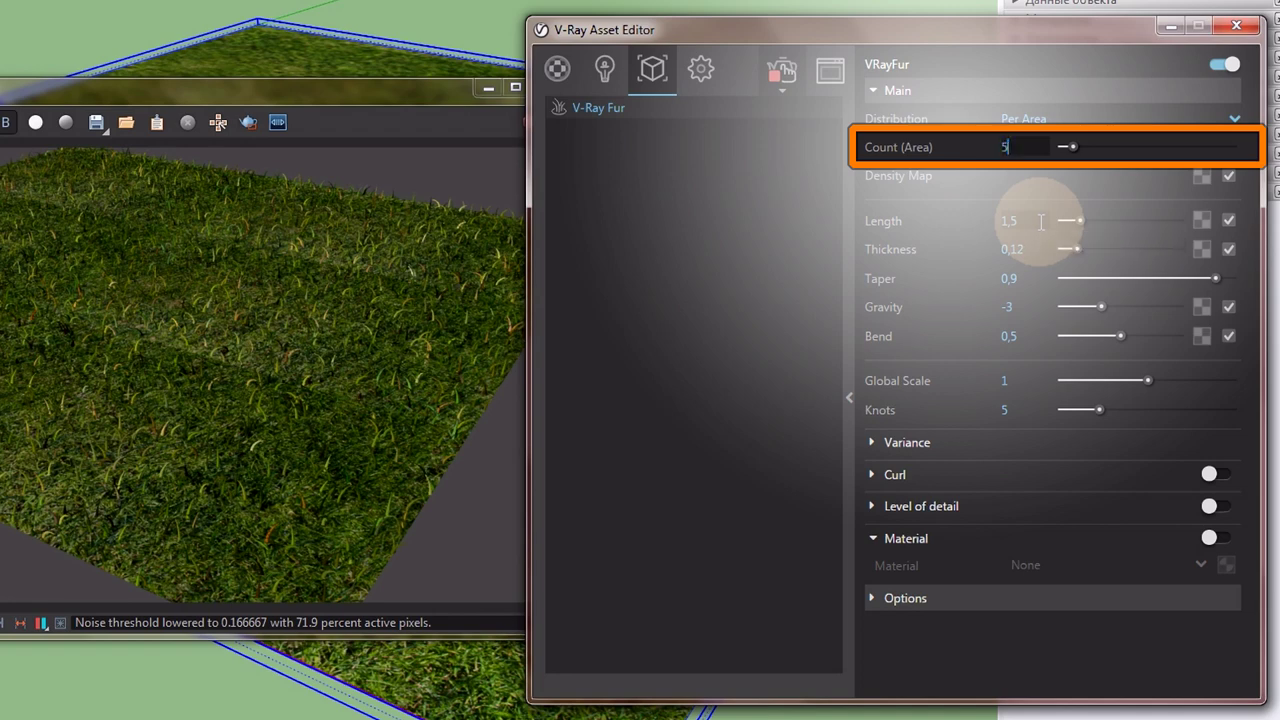
pyautogui.press('Return')
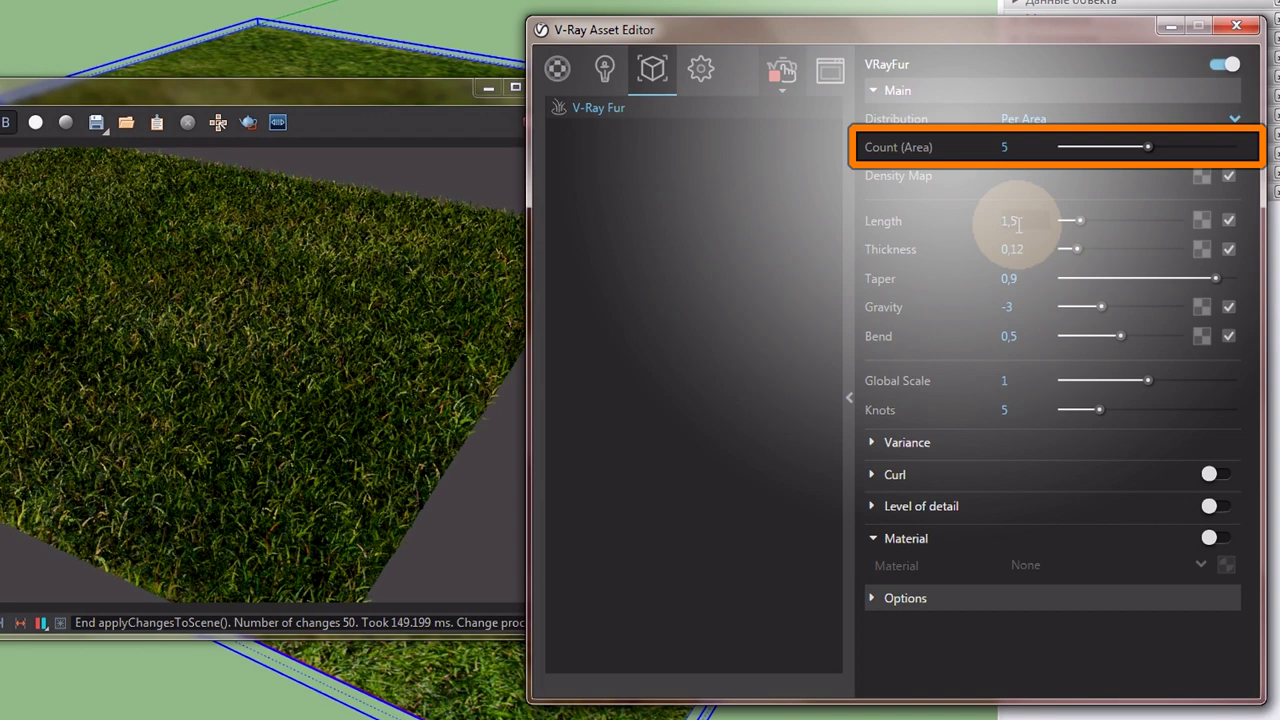
pyautogui.write('6')
pyautogui.press('Return')
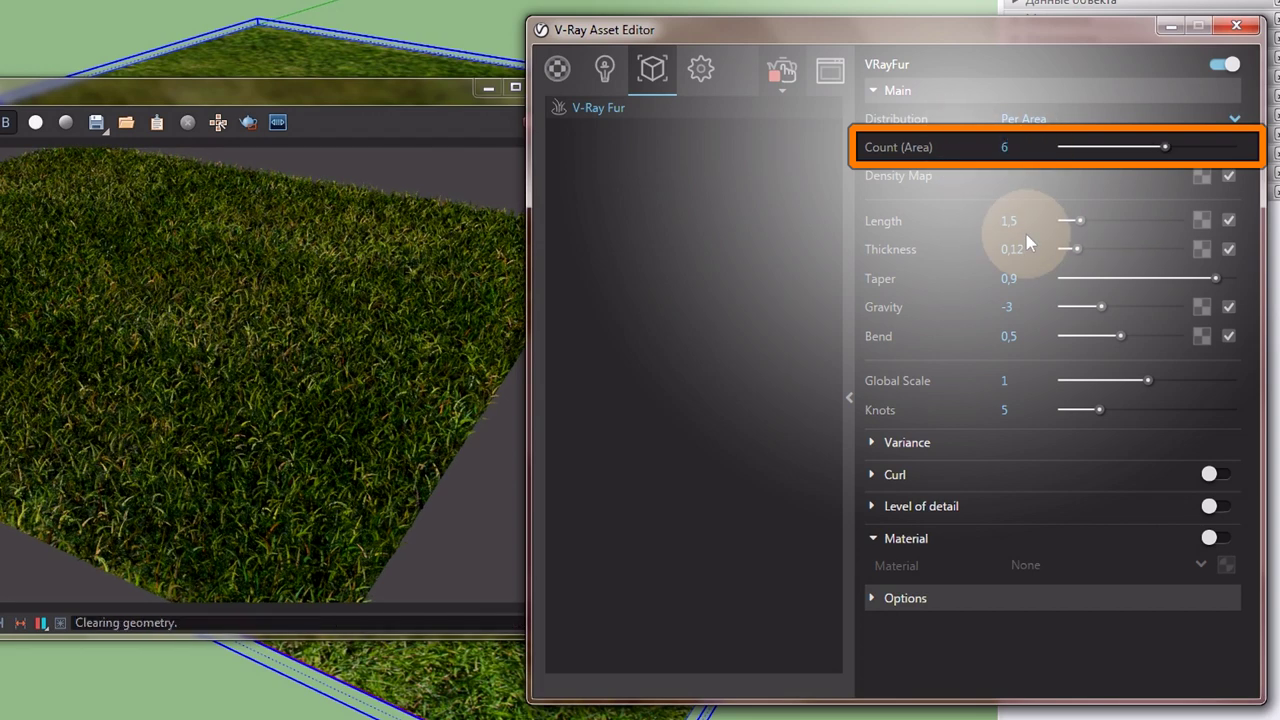
# Set the fur Thickness to 0,1, after trying 1
pyautogui.click(1034, 250)
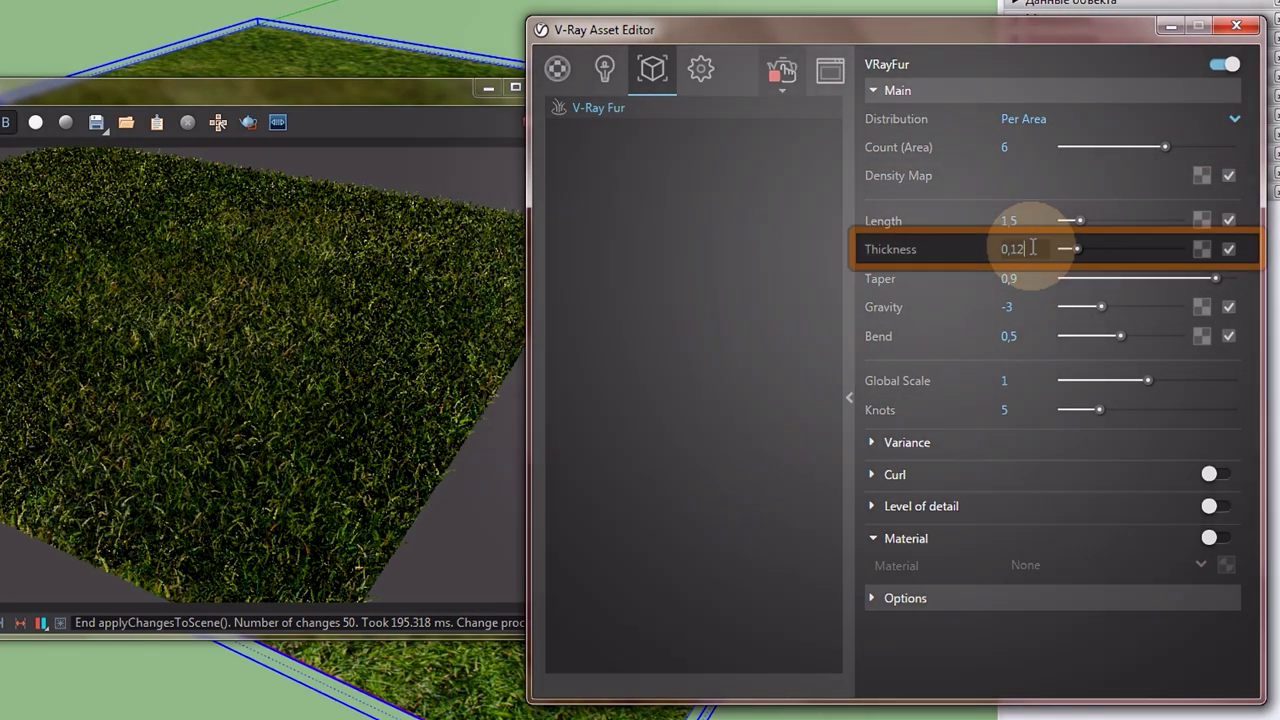
pyautogui.click(1031, 249)
pyautogui.moveTo(1031, 249); pyautogui.dragTo(975, 249)
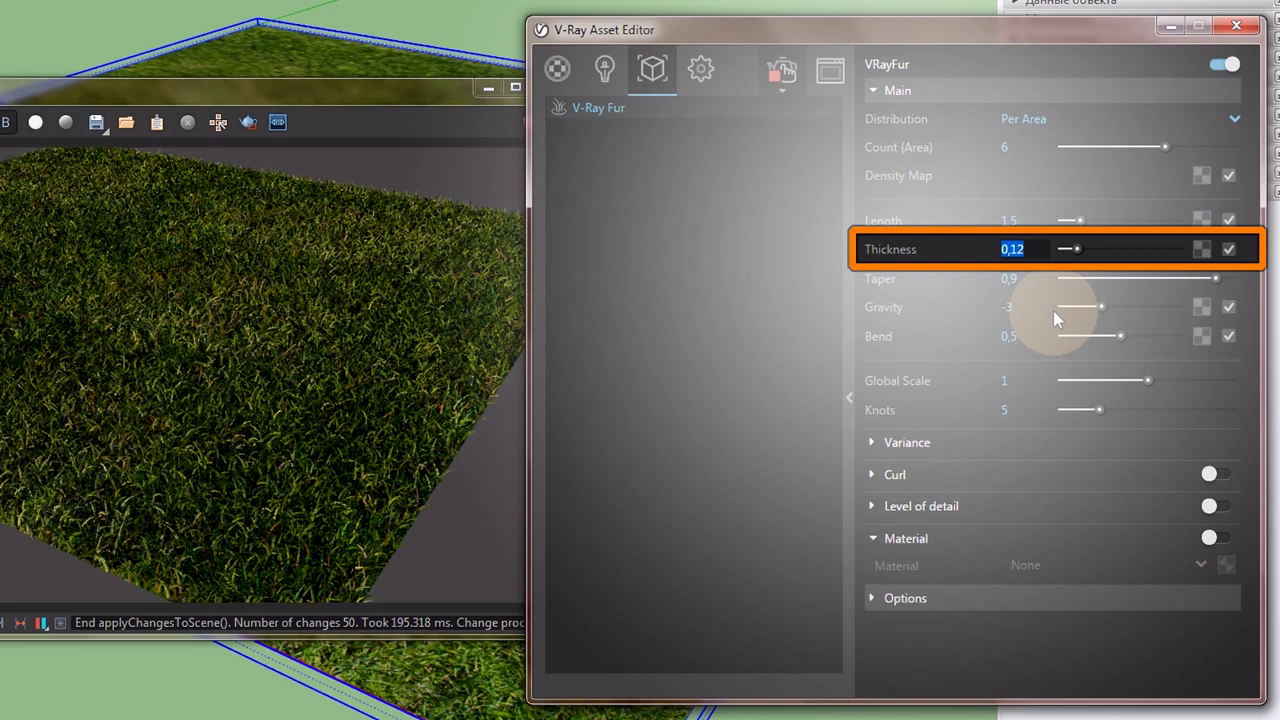
pyautogui.write('1')
pyautogui.press('Return')
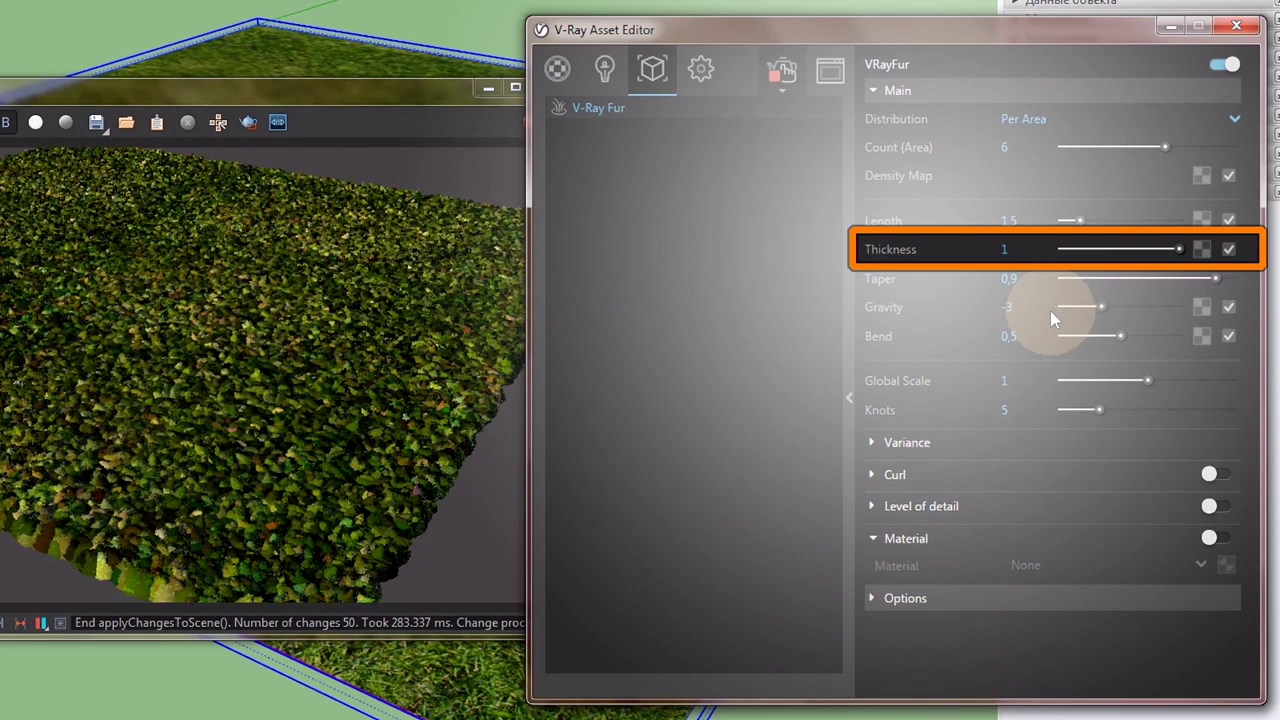
pyautogui.doubleClick(1004, 249)
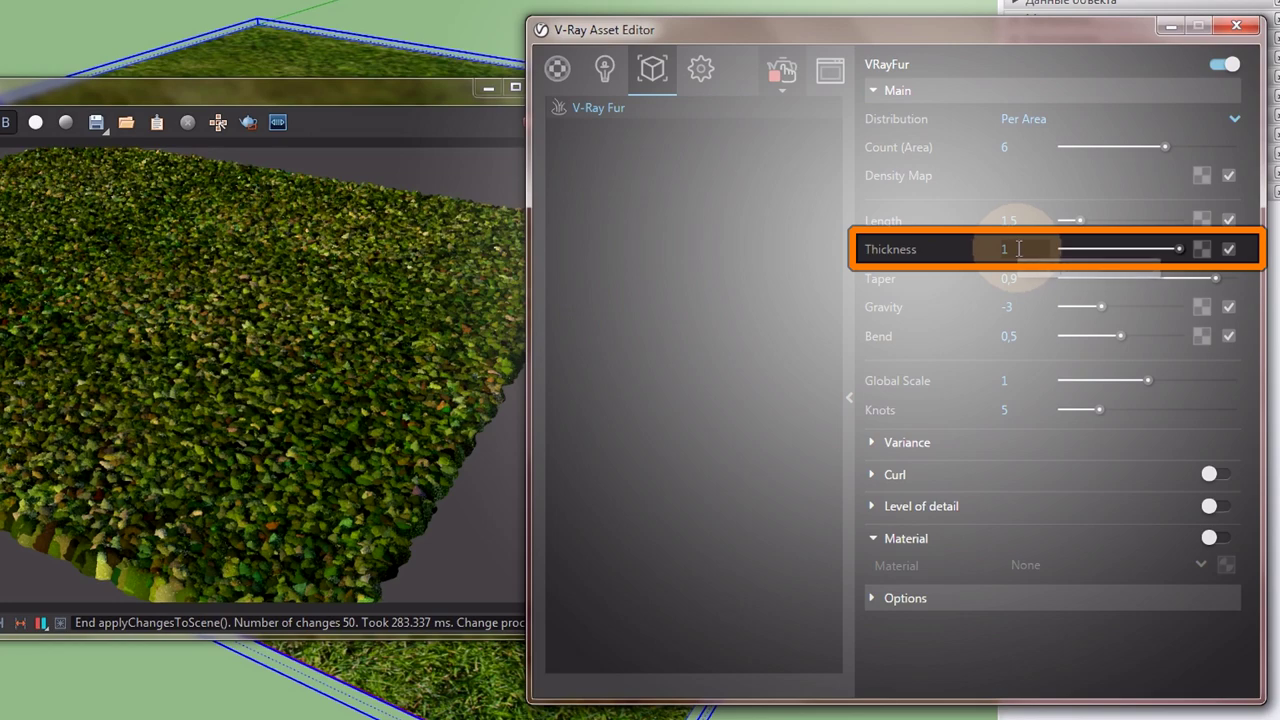
pyautogui.write('0,1')
pyautogui.press('Return')
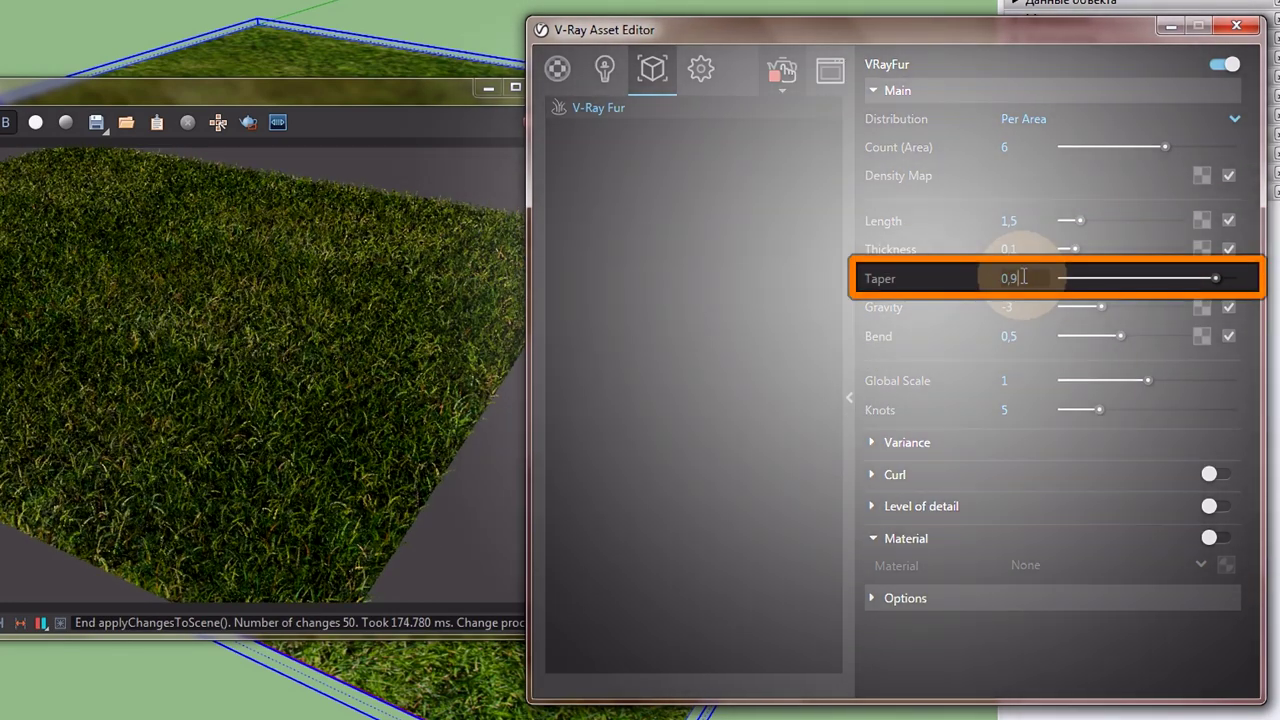
# Try a fur Taper of 0,1, then return it to 0,9
pyautogui.moveTo(1023, 277); pyautogui.dragTo(934, 274)
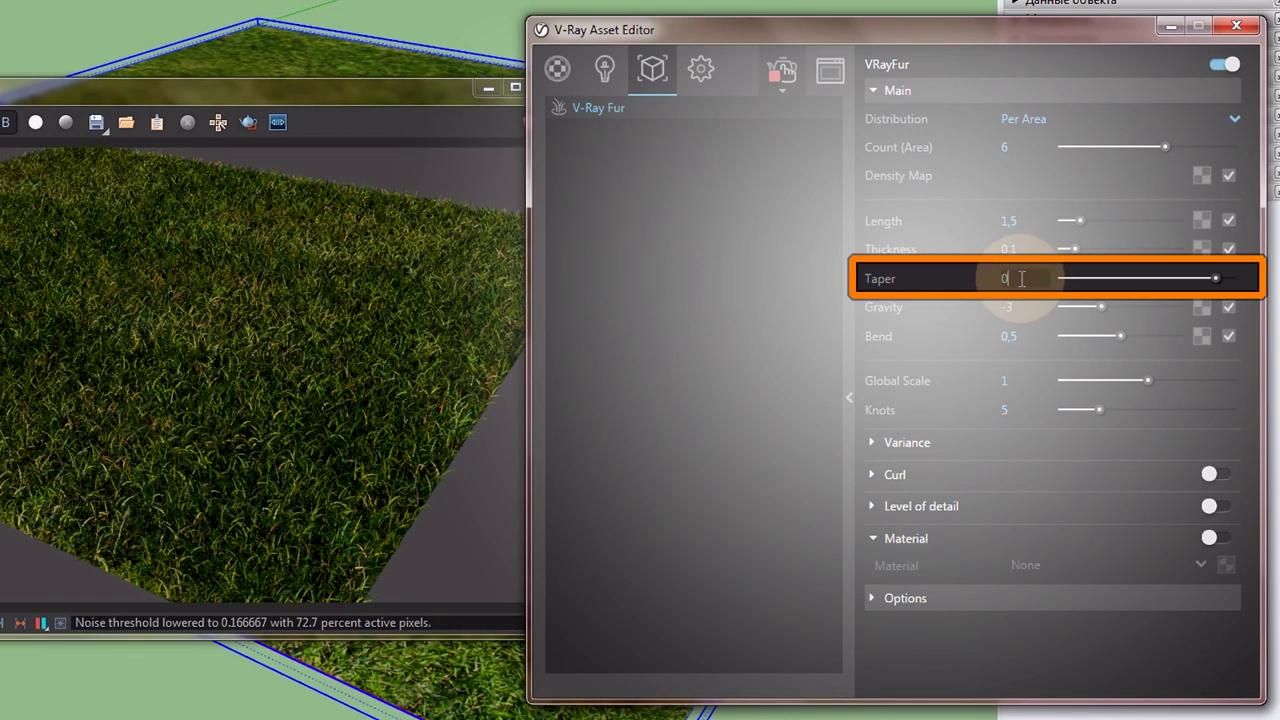
pyautogui.write(',1')
pyautogui.press('Return')
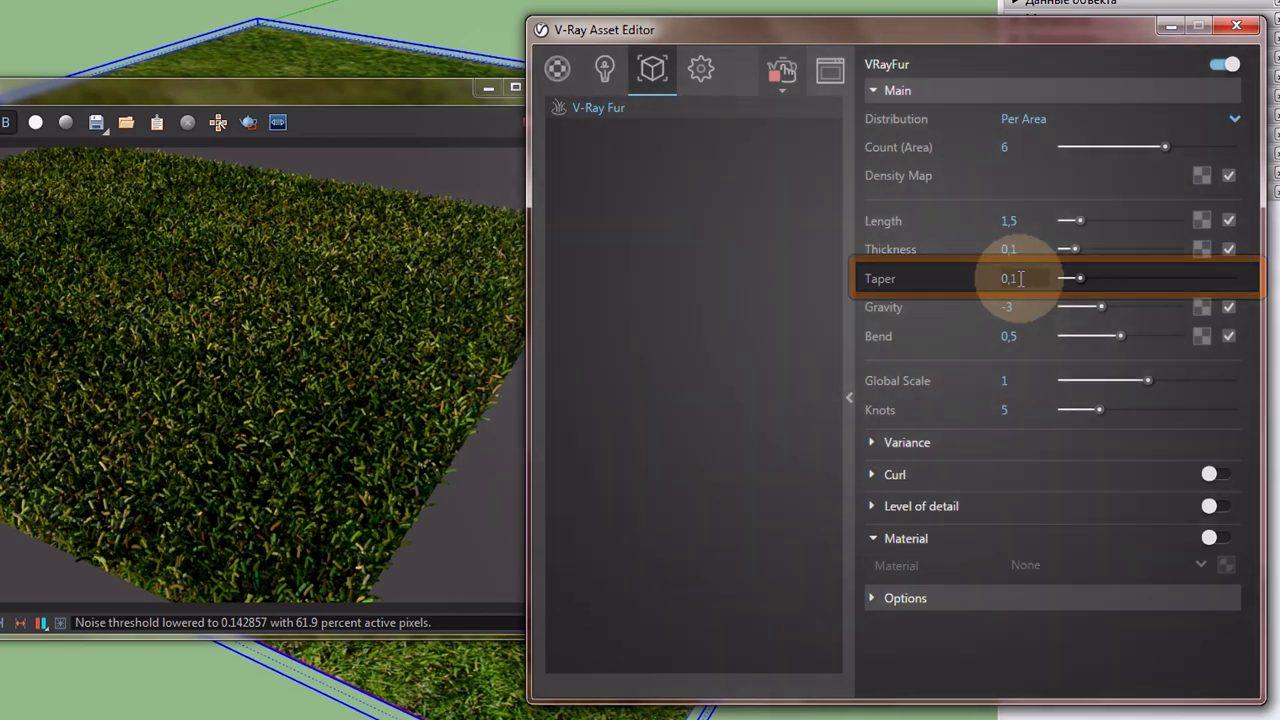
pyautogui.click(1011, 278)
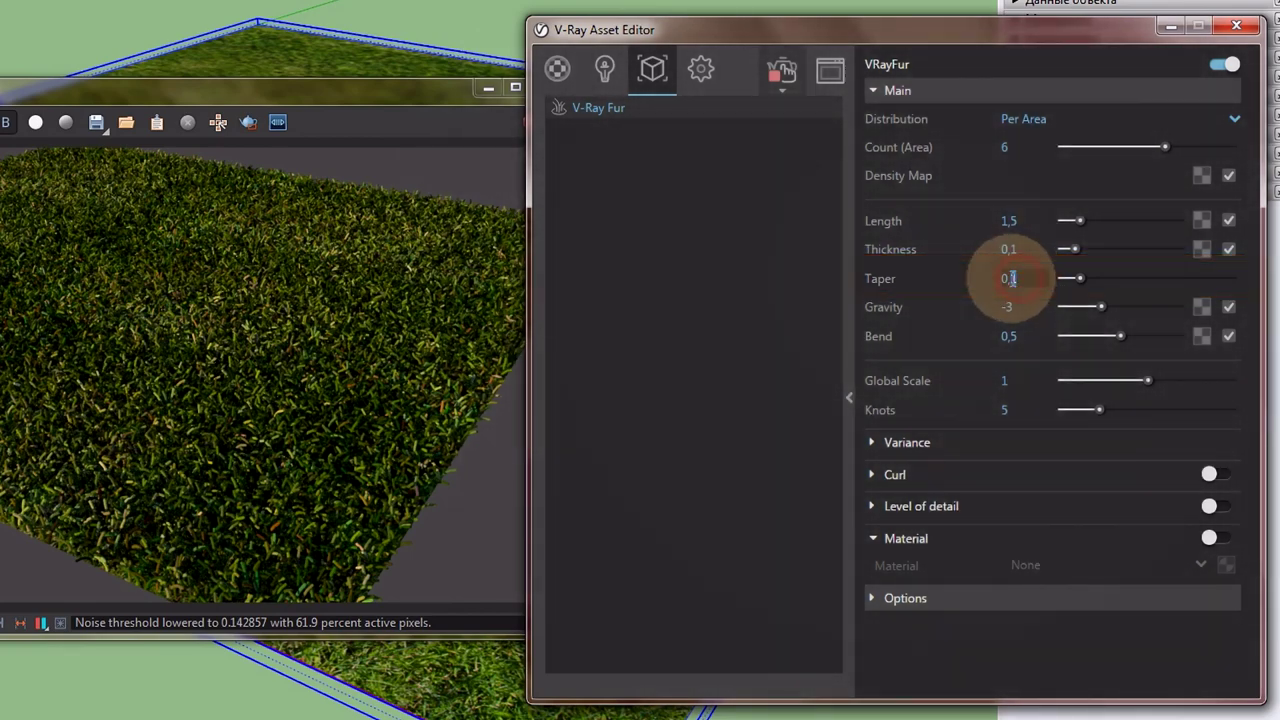
pyautogui.write('0,9')
pyautogui.press('Return')
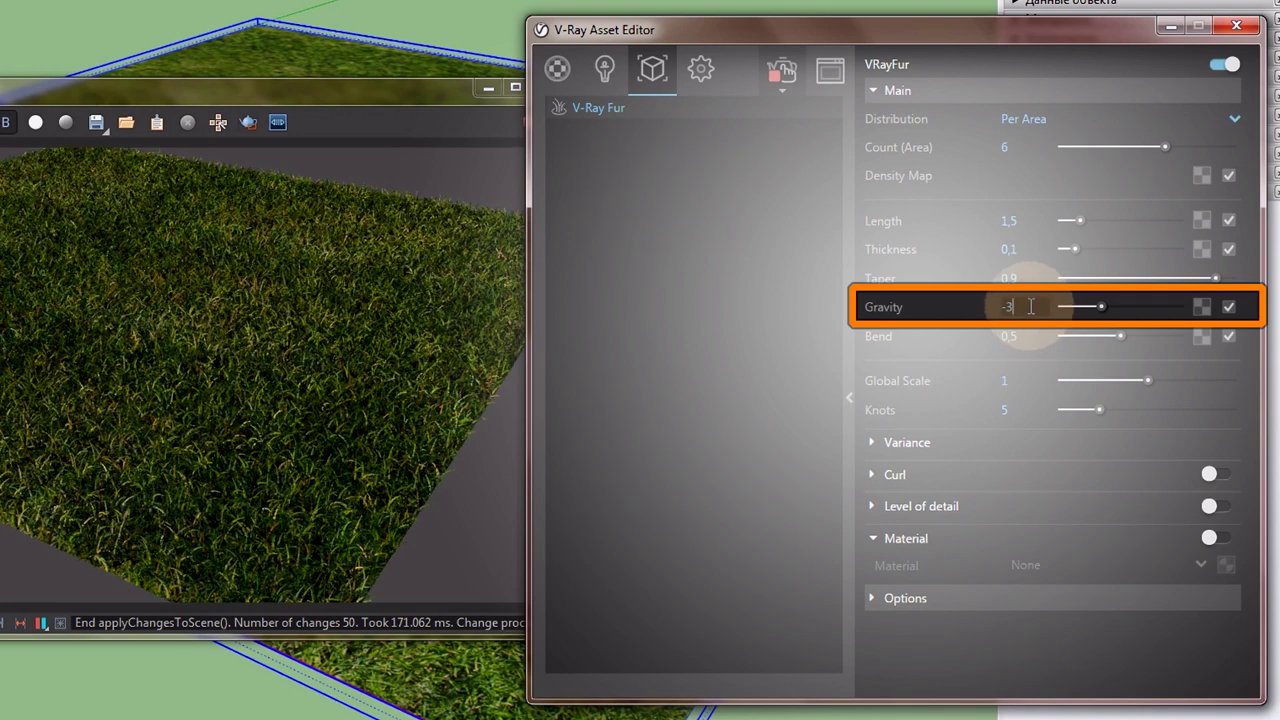
# Set fur Gravity to 0 and Bend to 0,5
pyautogui.press('Return')
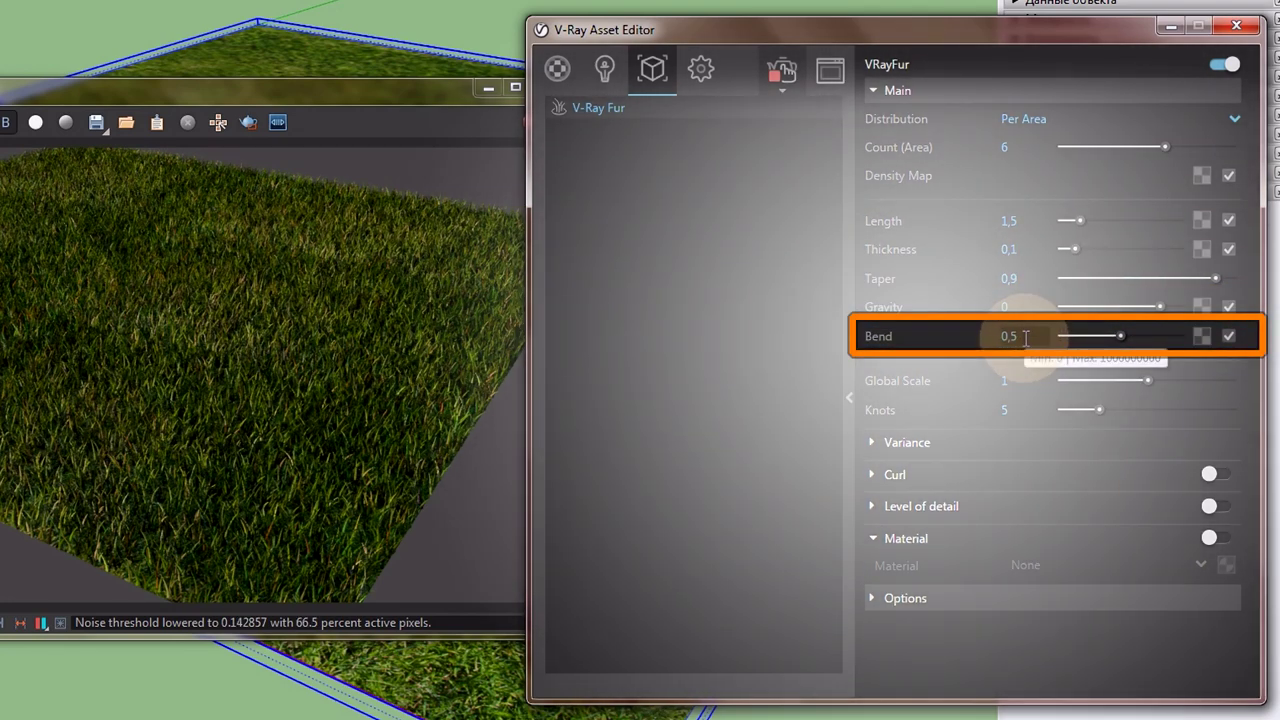
pyautogui.doubleClick(1020, 337)
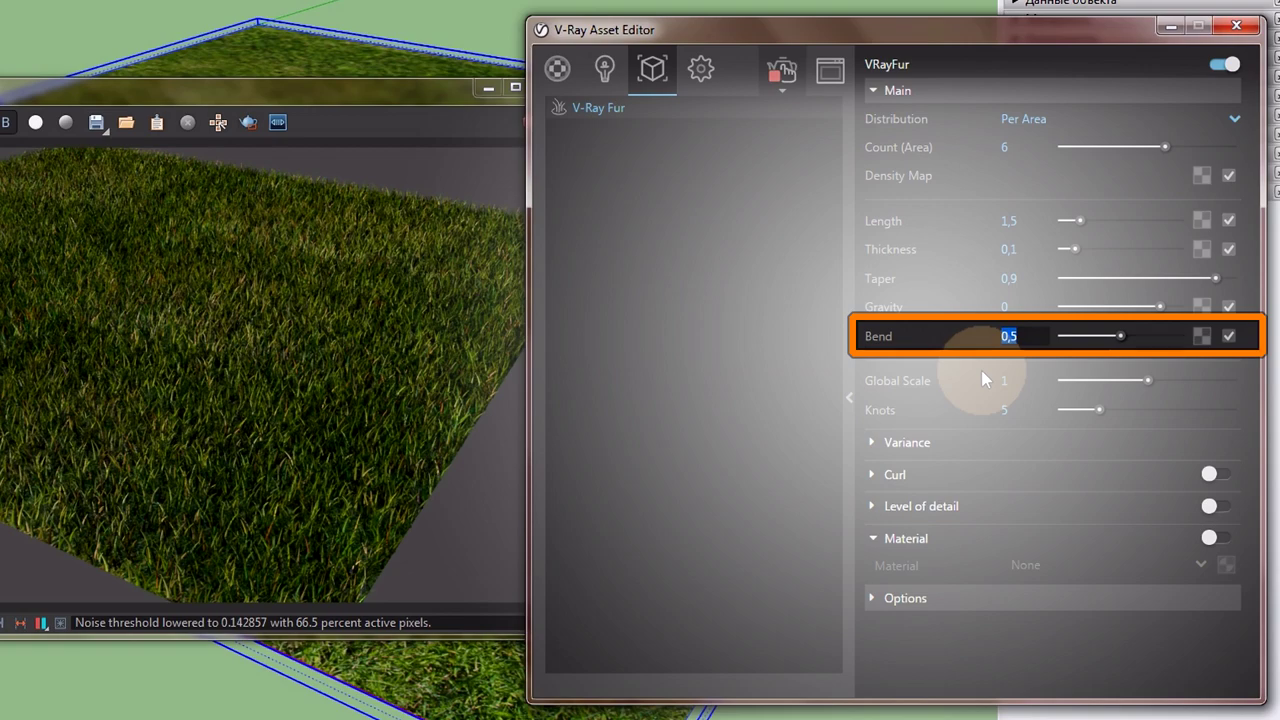
pyautogui.write('5')
pyautogui.press('Return')
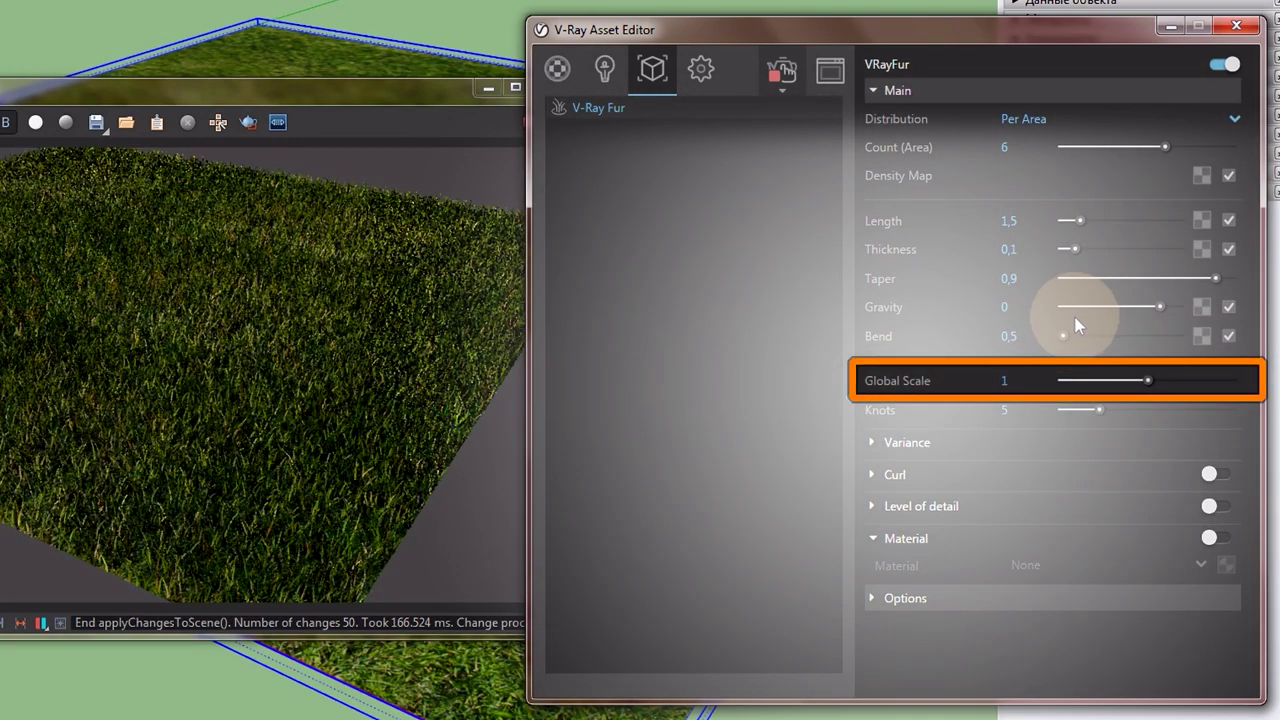
# Try fur Global Scale values of 2 and then 10
pyautogui.click(1004, 380)
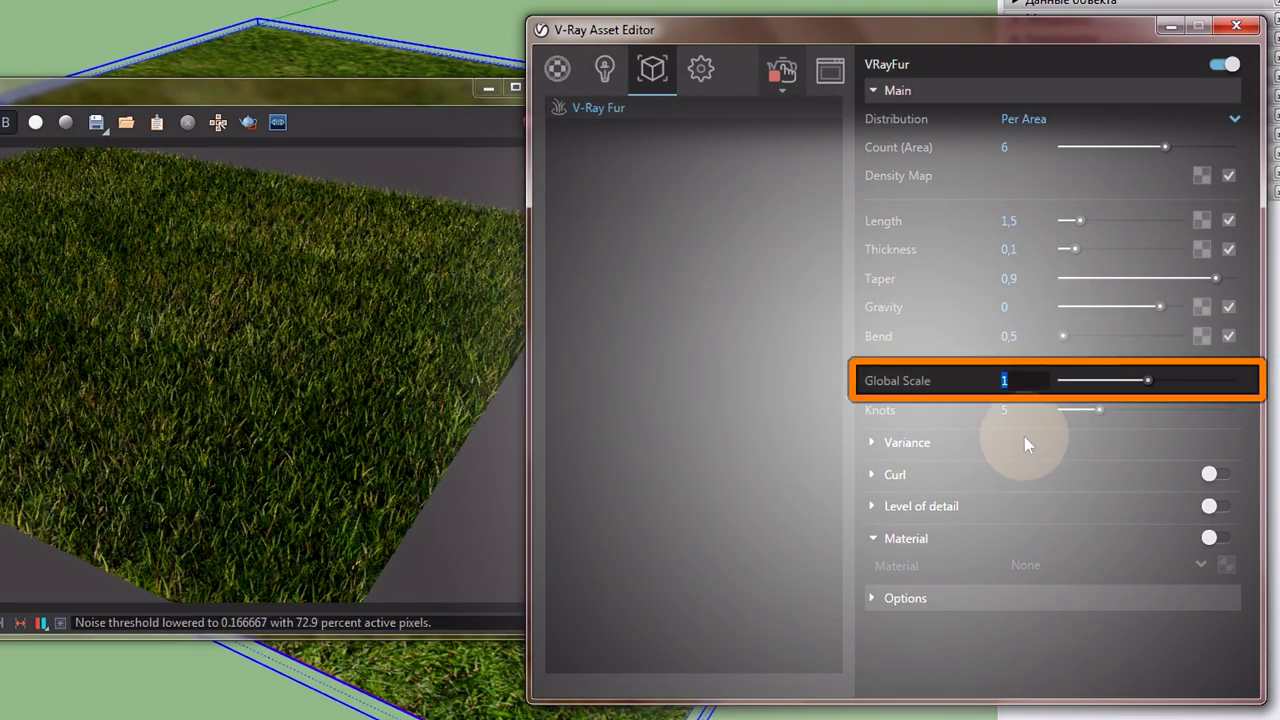
pyautogui.write('2')
pyautogui.press('Return')
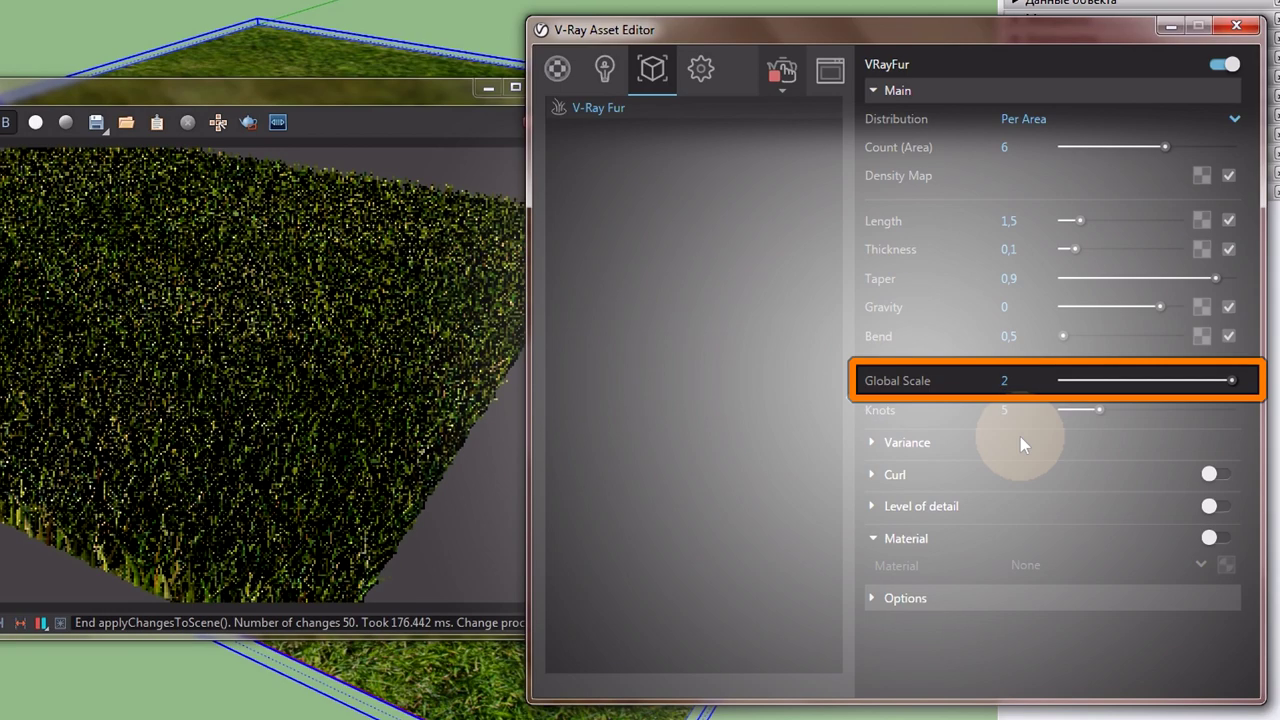
pyautogui.click(1004, 380)
pyautogui.write('10')
pyautogui.press('Return')
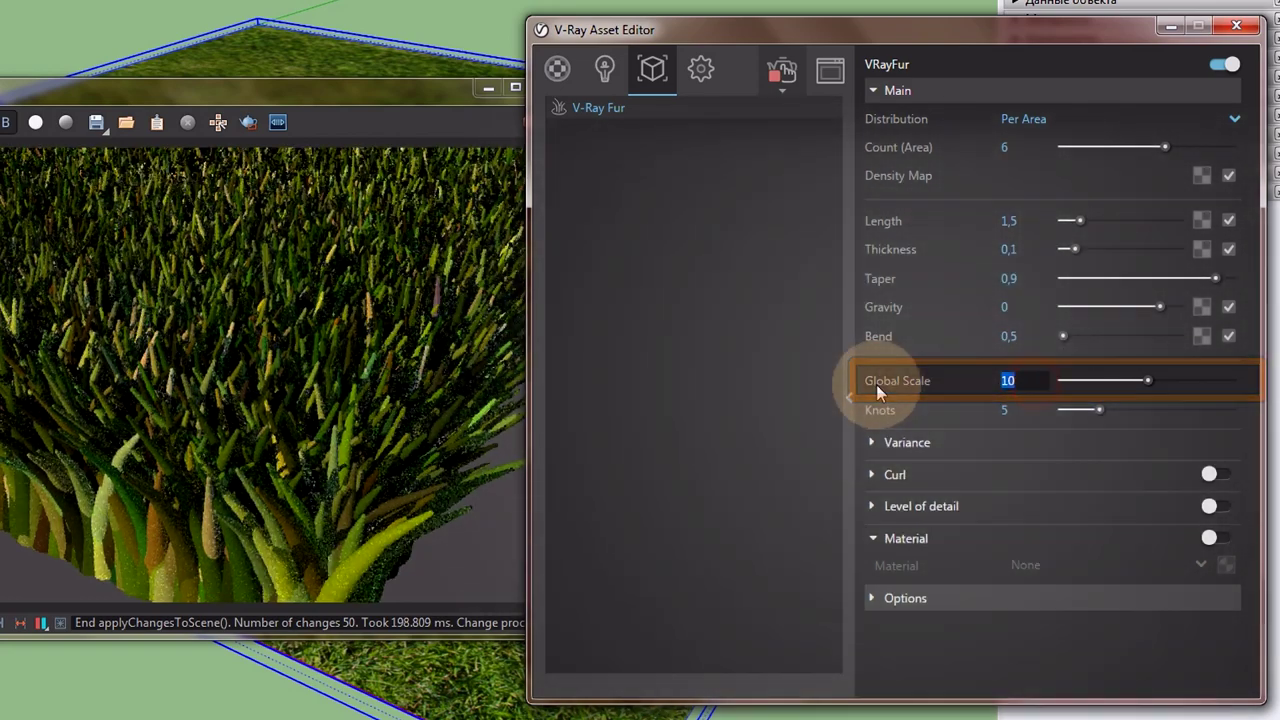
# Lower Global Scale to 1, then settle on 0,9
pyautogui.write('1')
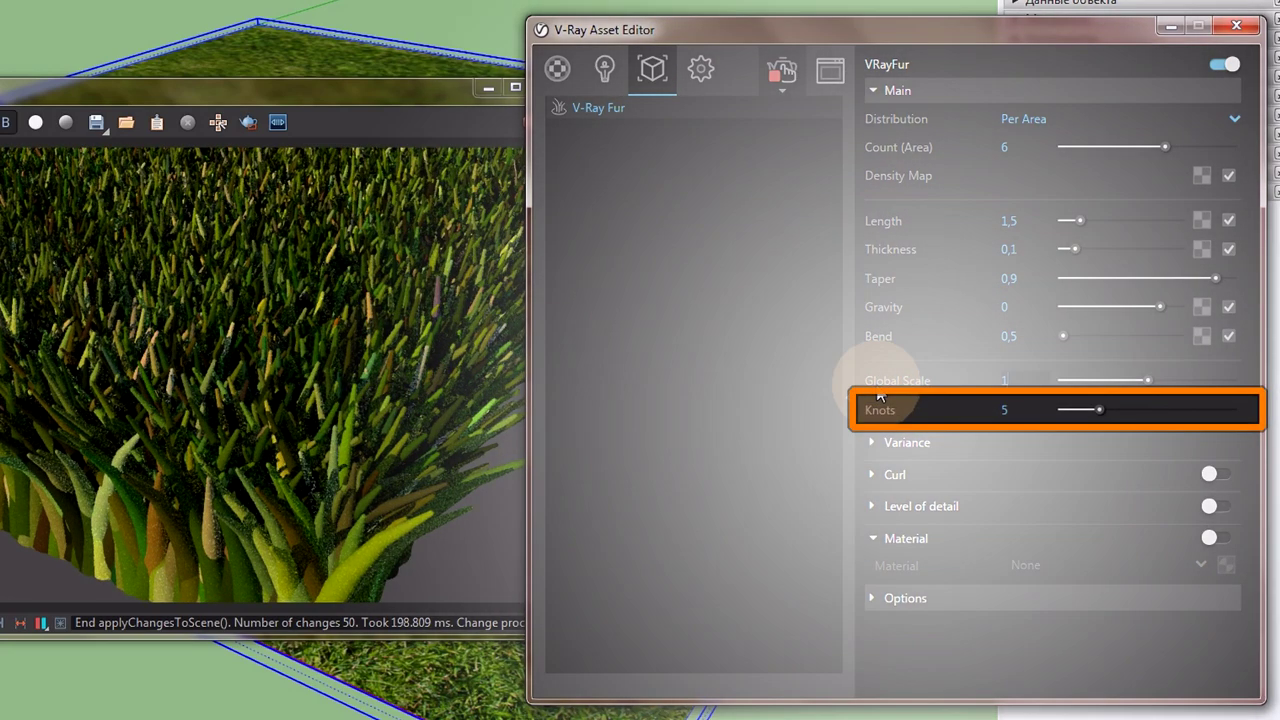
pyautogui.press('Return')
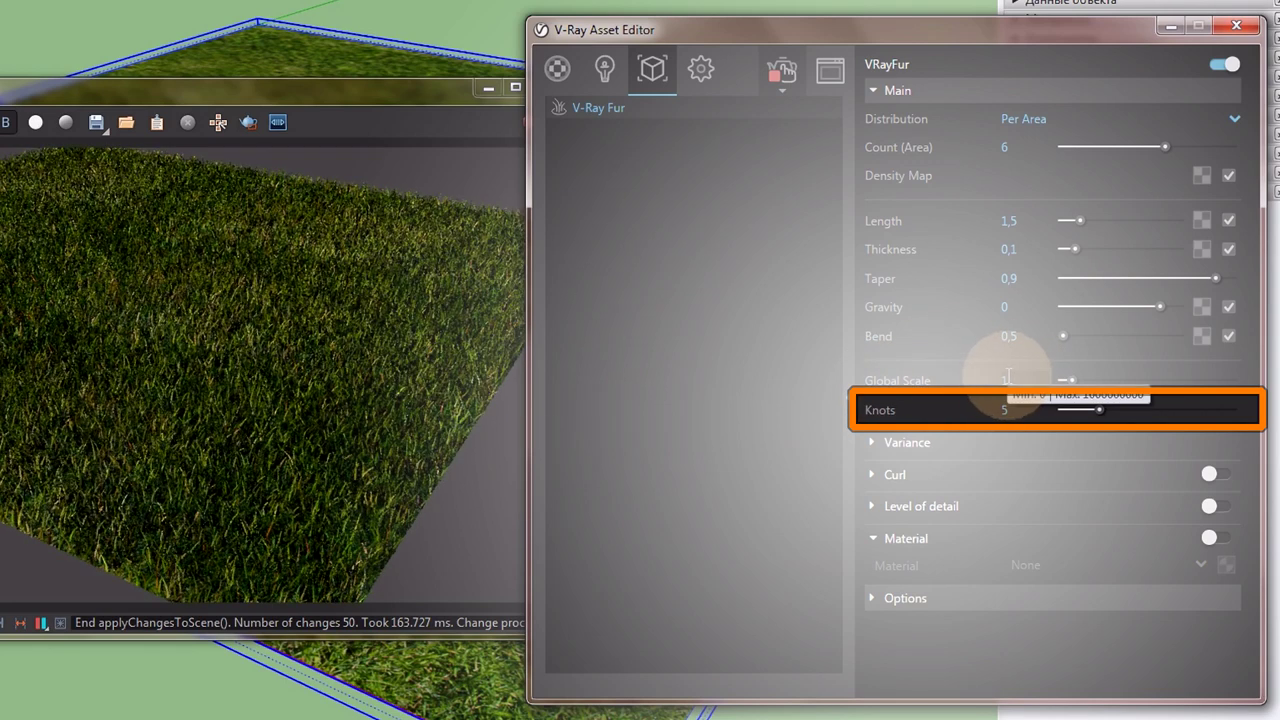
pyautogui.doubleClick(1014, 378)
pyautogui.write('.01')
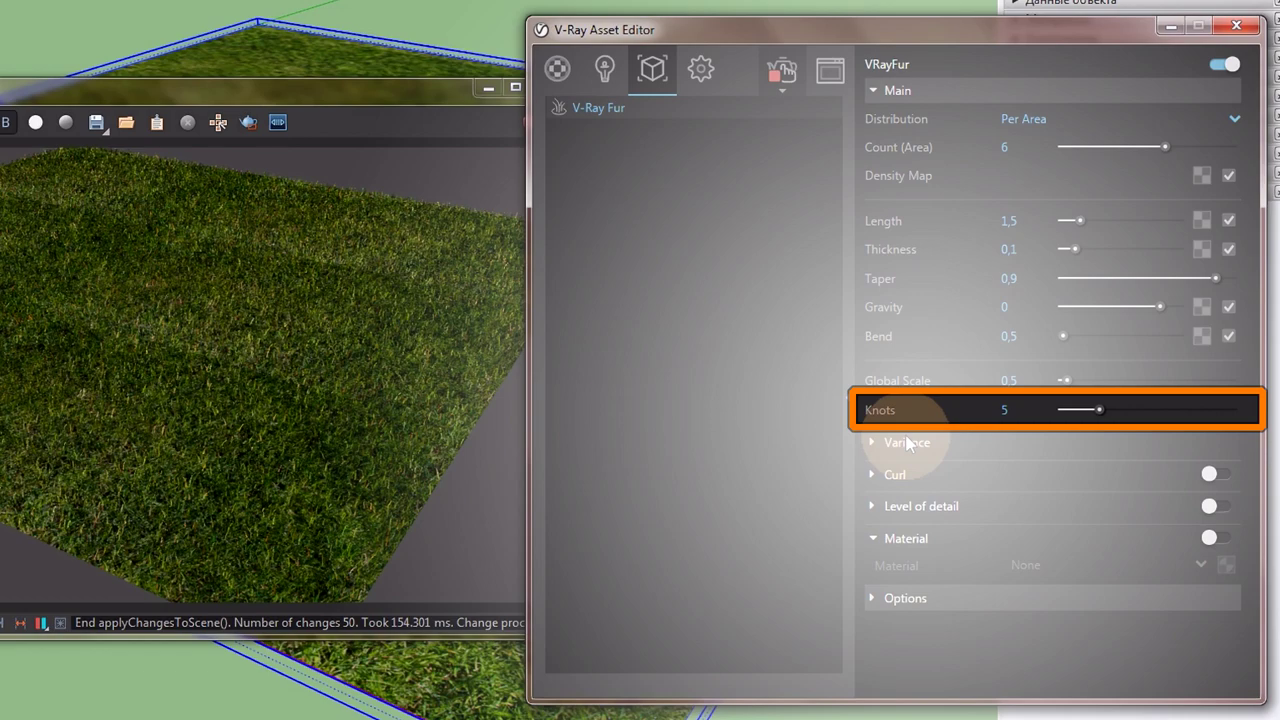
pyautogui.click(1018, 379)
pyautogui.write('0,9')
pyautogui.press('Return')
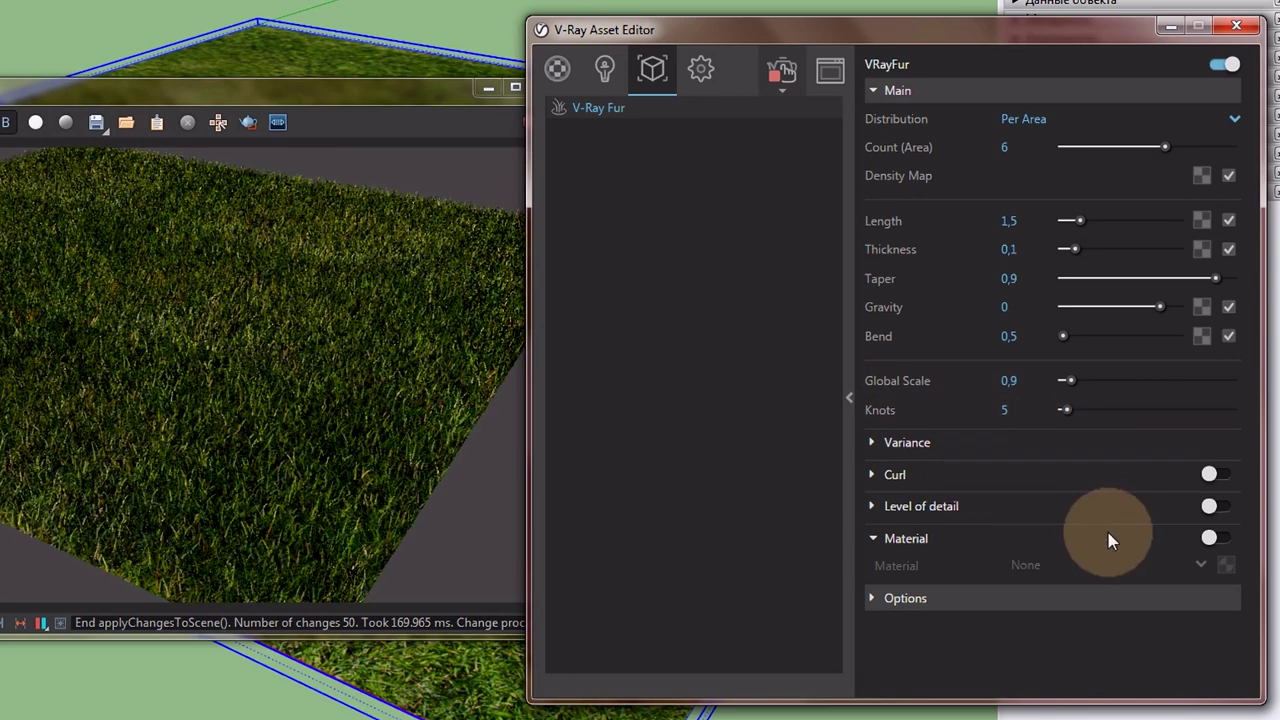
pyautogui.click(905, 452)
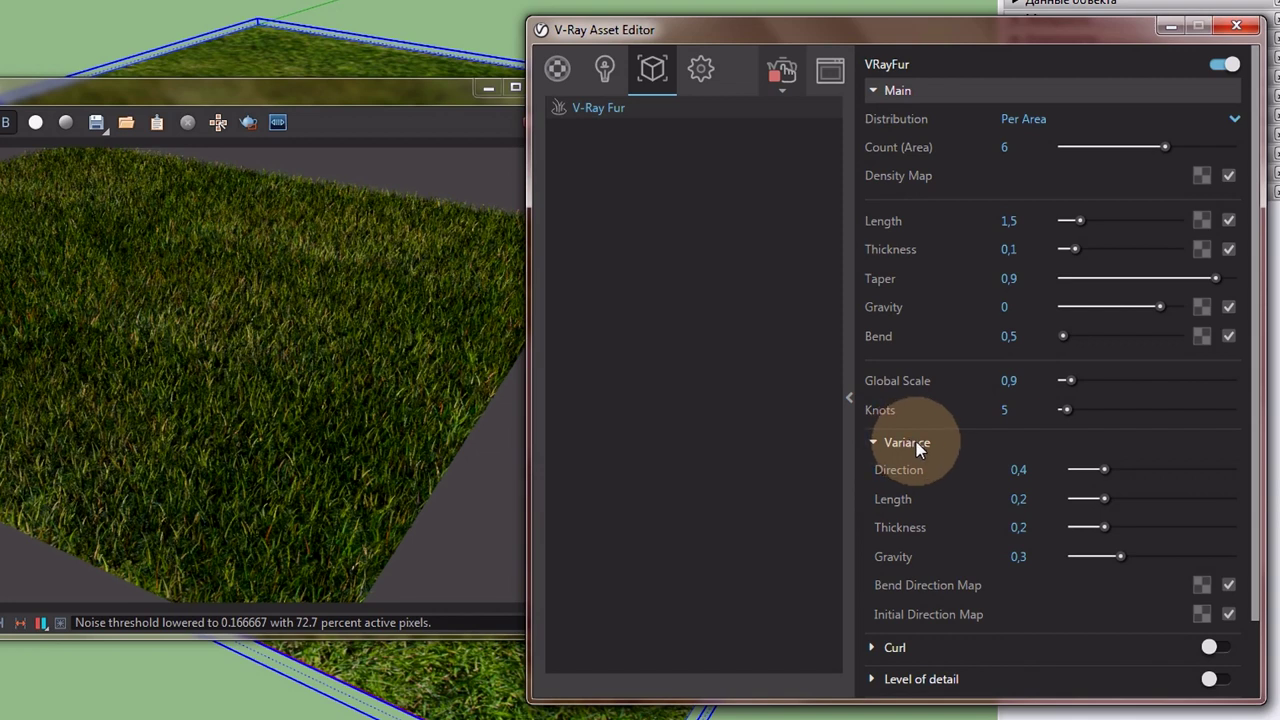
# Browse the Variance, Curl, Level of detail and Material rollouts, then expand Options
pyautogui.click(917, 444)
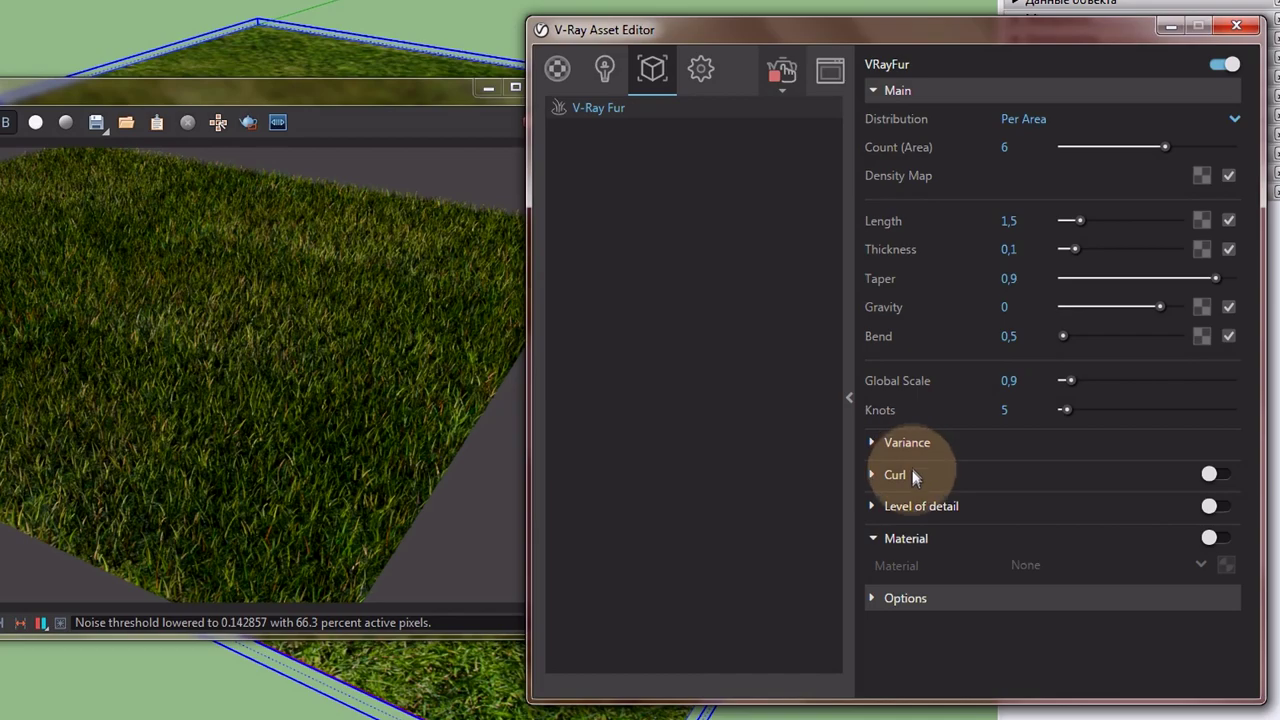
pyautogui.click(911, 474)
pyautogui.click(911, 474)
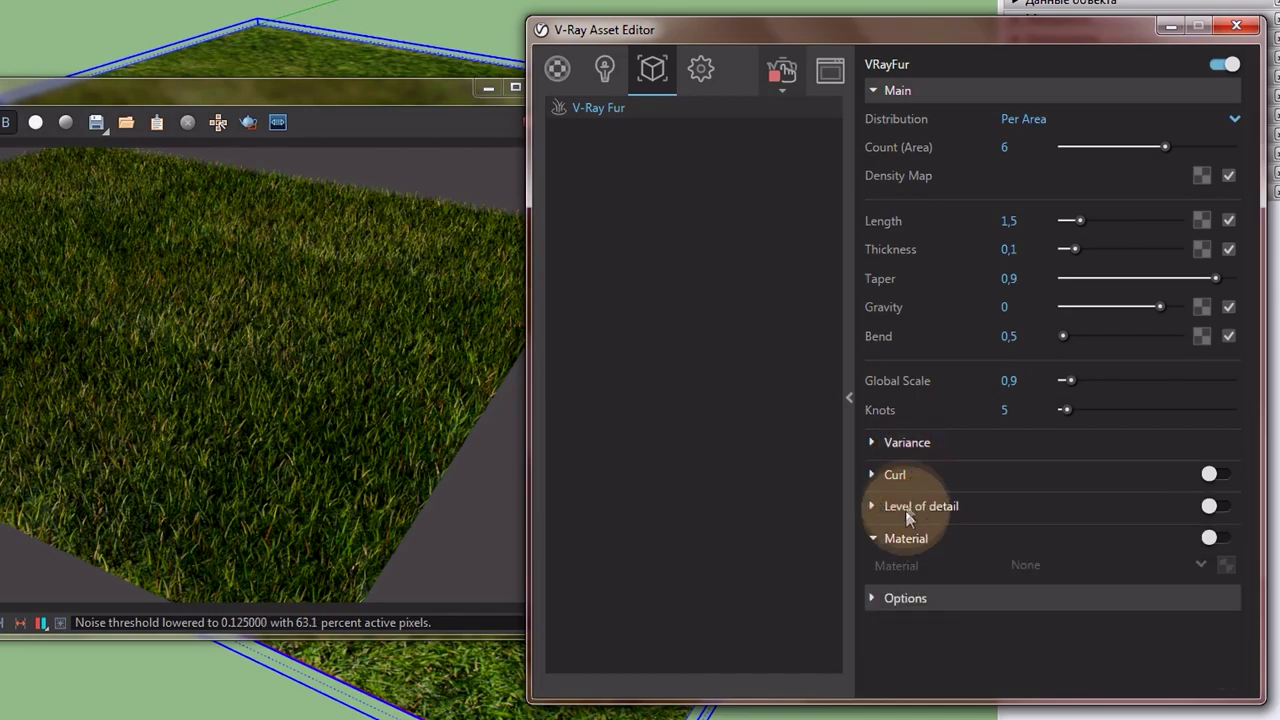
pyautogui.click(912, 504)
pyautogui.click(915, 496)
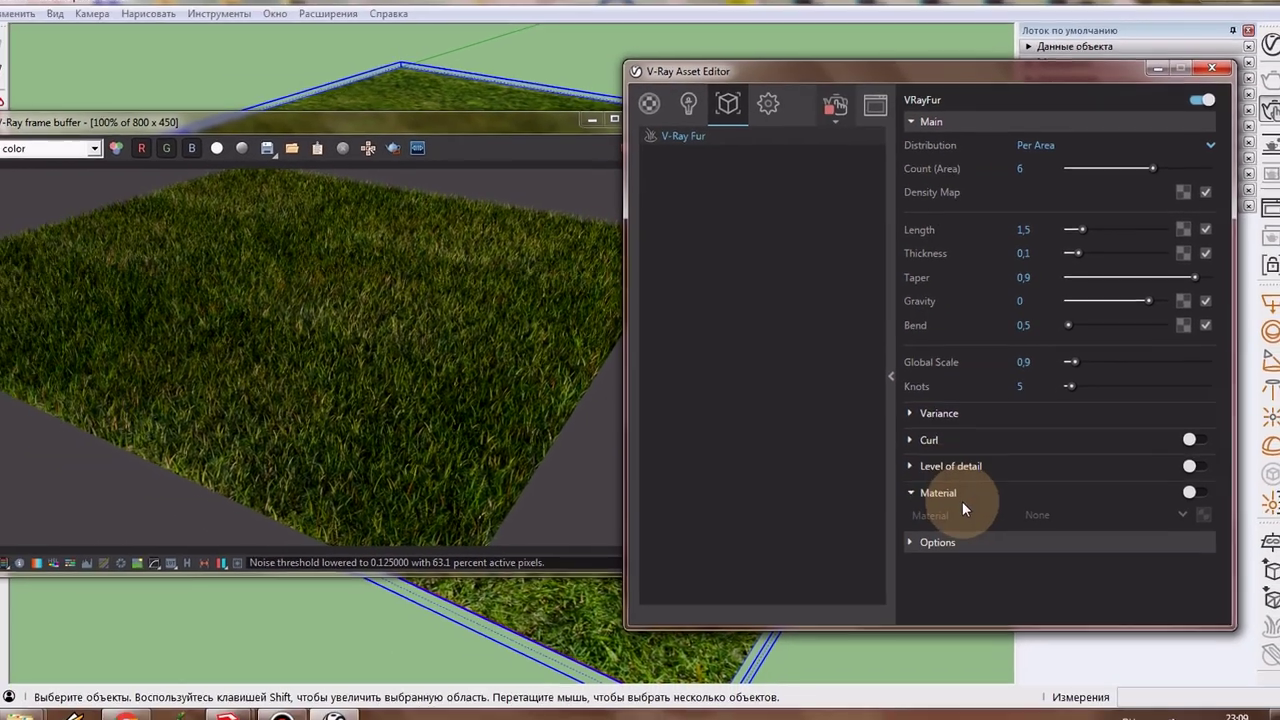
pyautogui.click(940, 523)
pyautogui.click(964, 484)
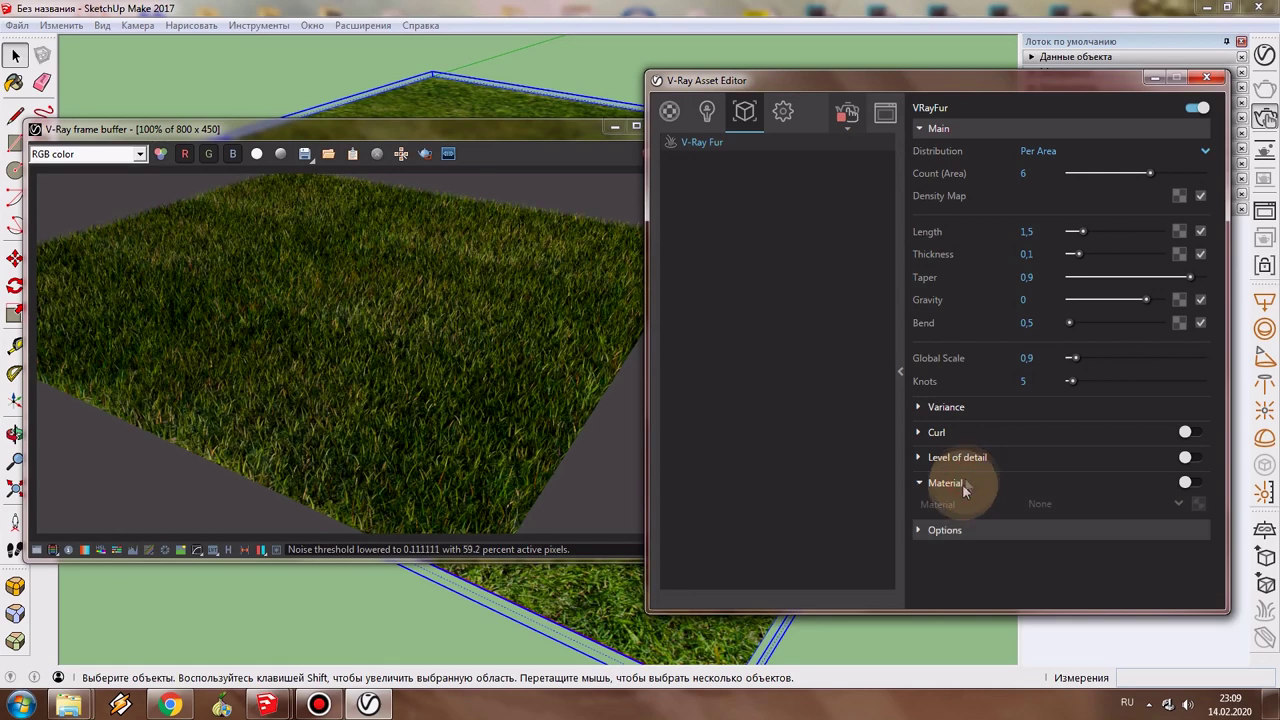
pyautogui.click(944, 530)
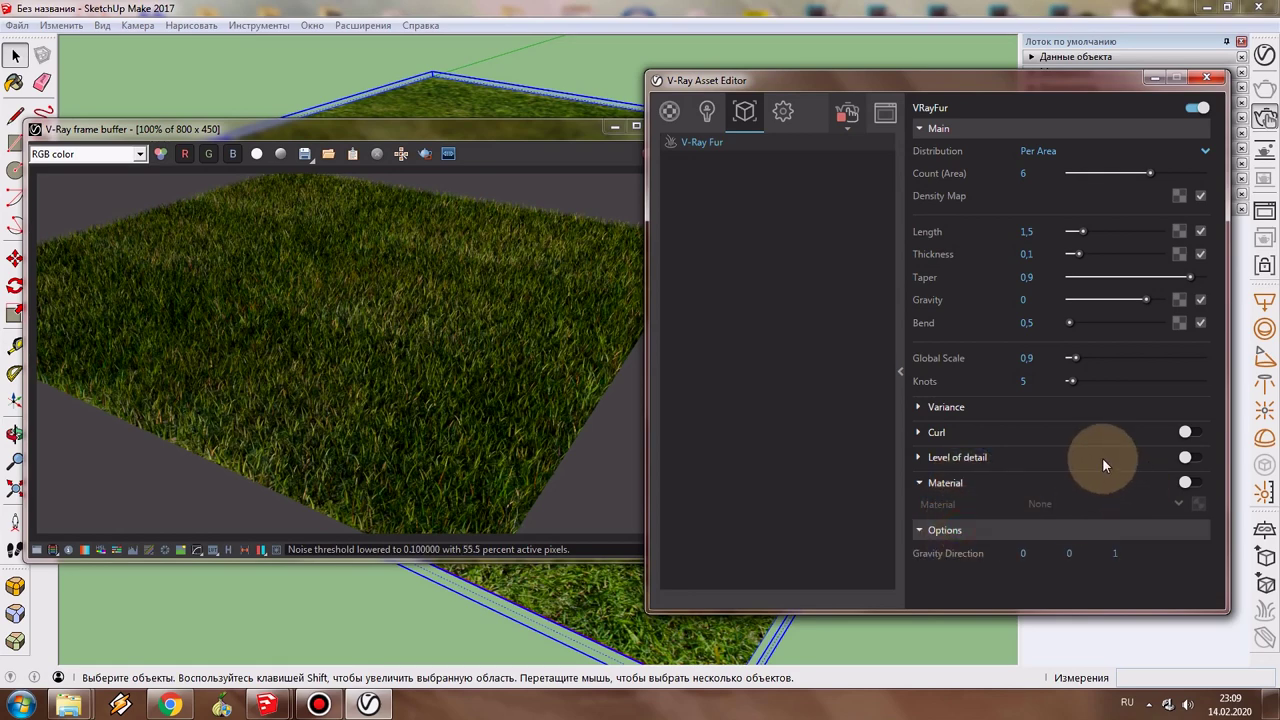
# Set the first fur Gravity Direction value to 1
pyautogui.click(1022, 554)
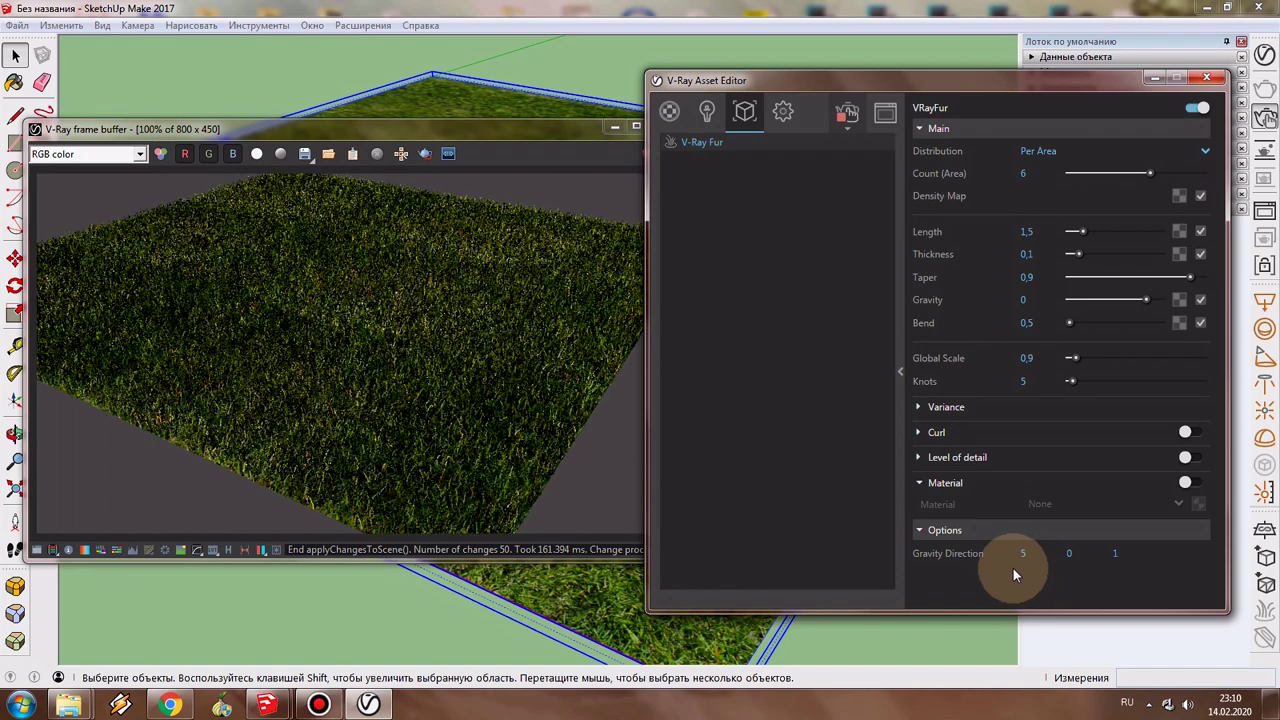
pyautogui.click(1043, 555)
pyautogui.write('1')
pyautogui.press('Return')
pyautogui.write('1')
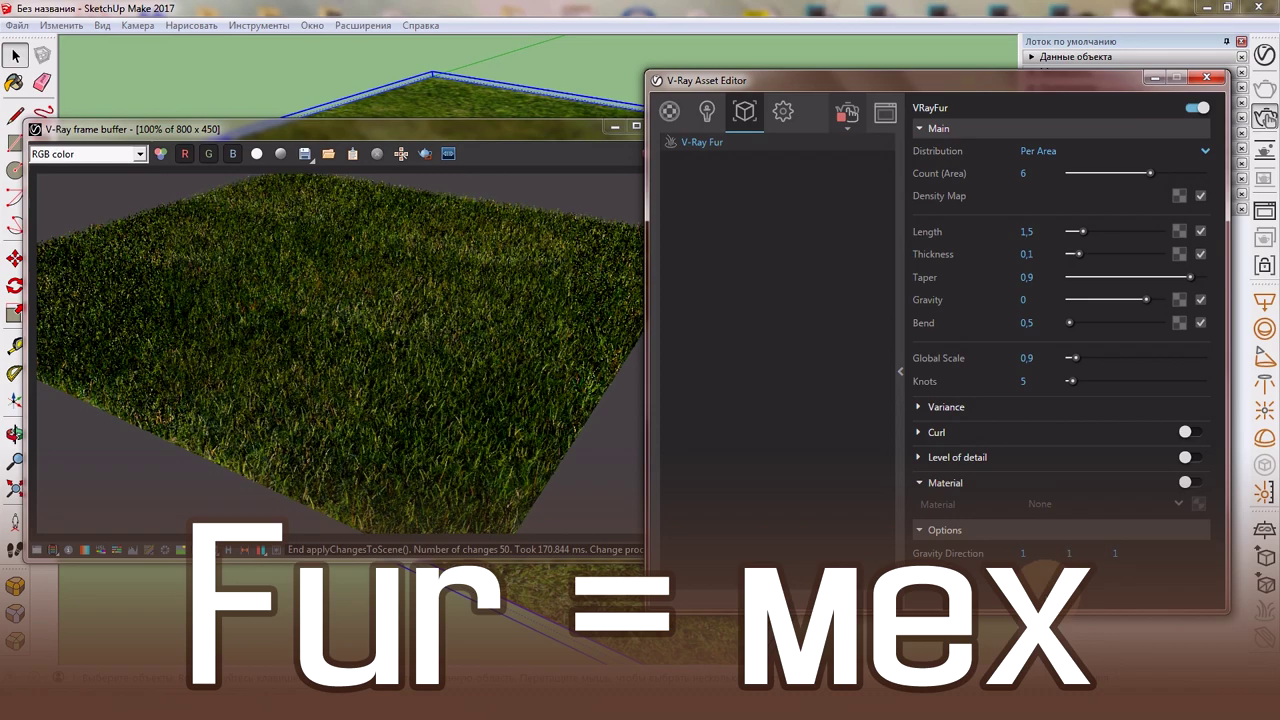
pyautogui.click(1062, 547)
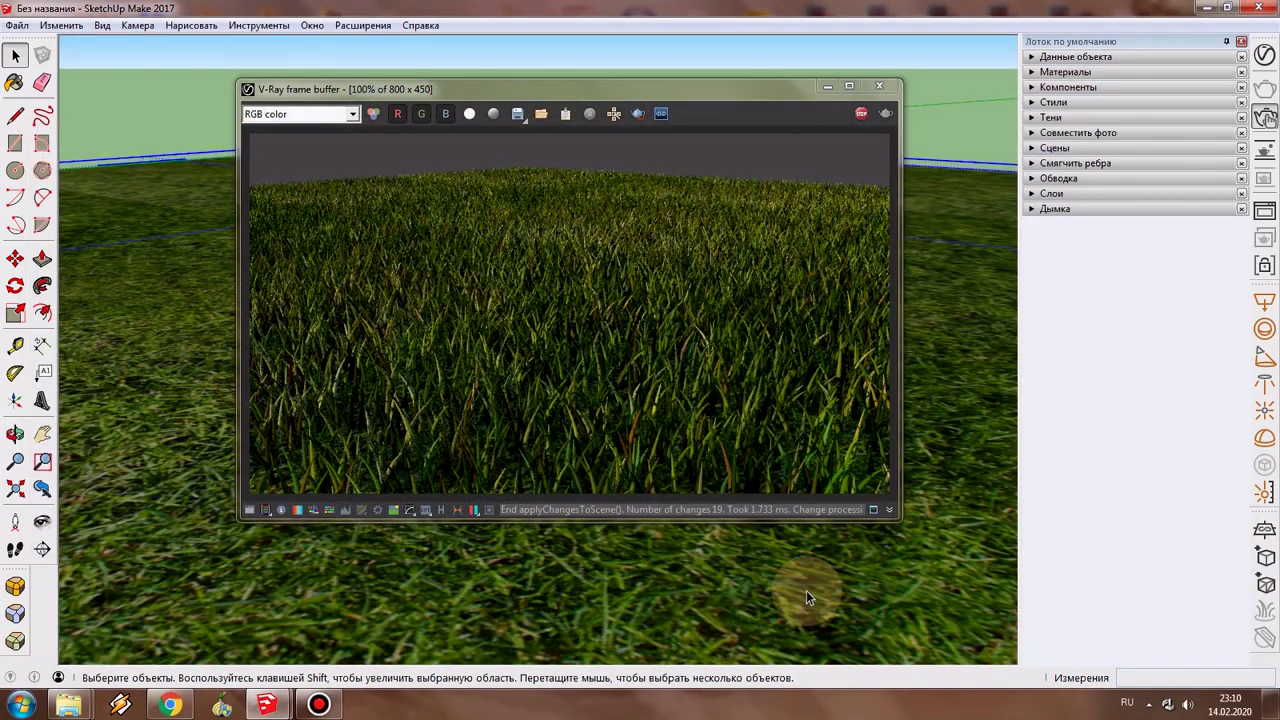
# Set the V-Ray camera Exposure Value to 12 in the render settings
pyautogui.click(1266, 58)
pyautogui.click(707, 111)
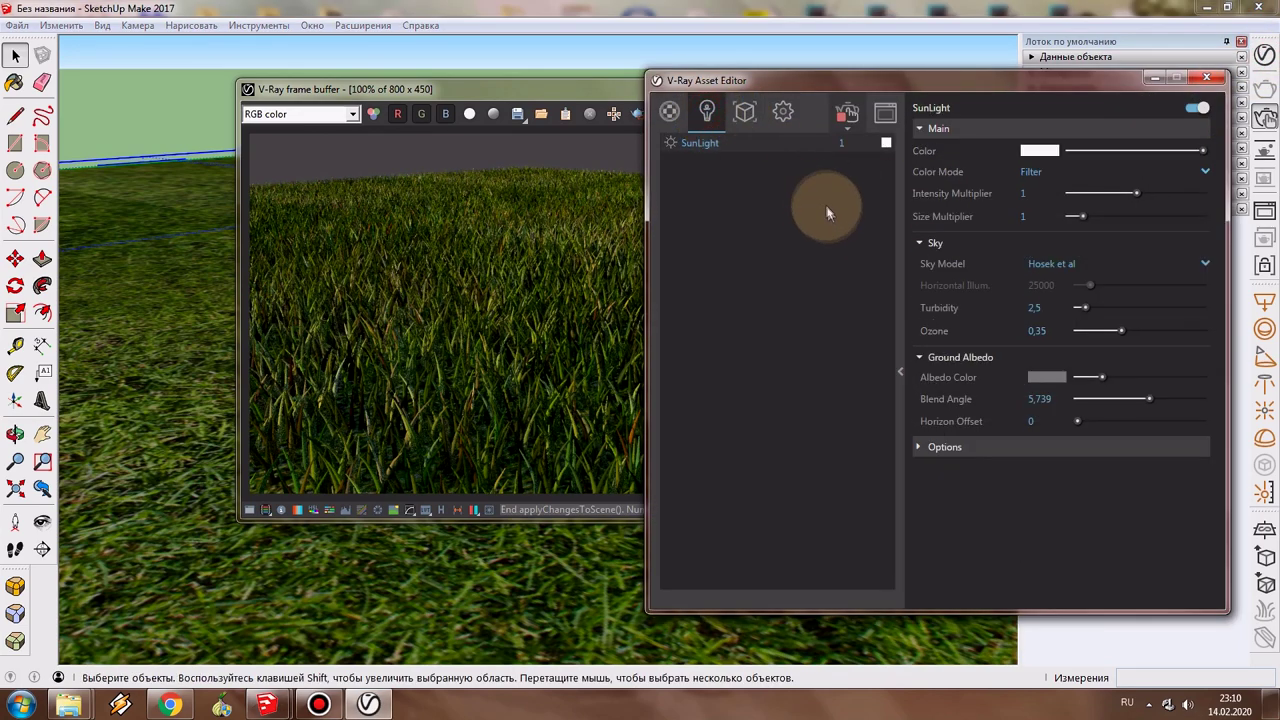
pyautogui.moveTo(1027, 193)
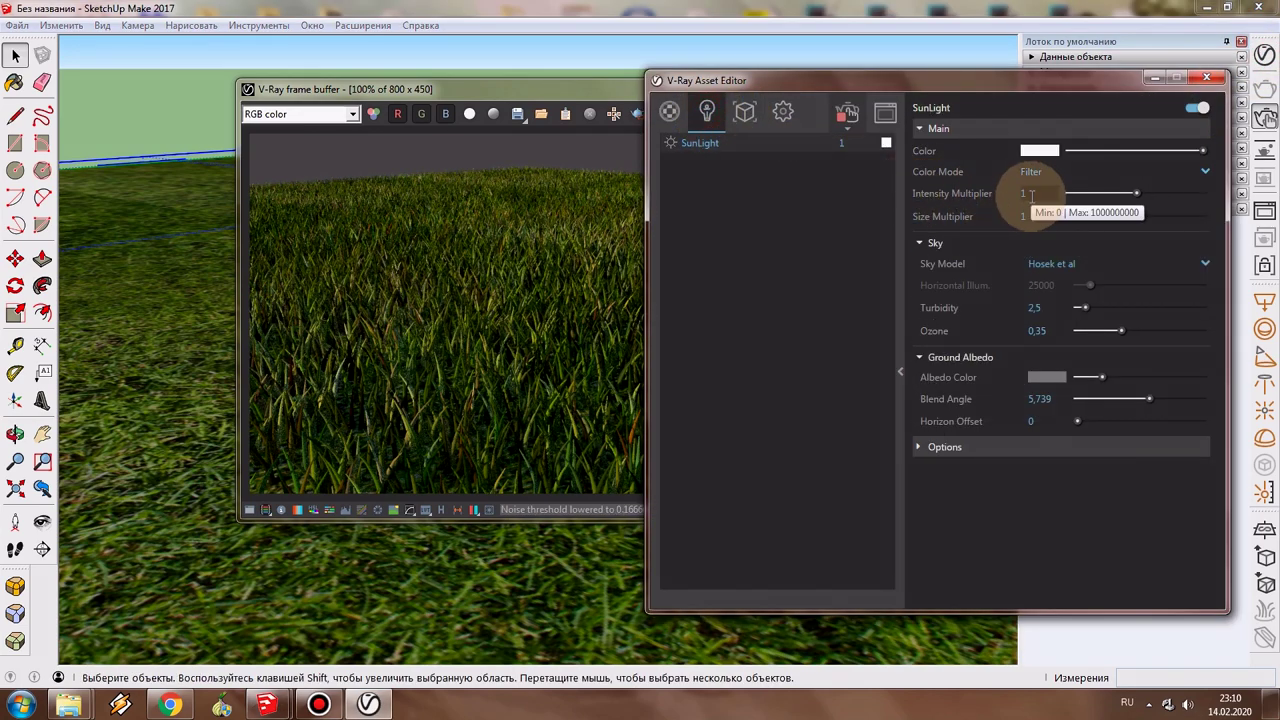
pyautogui.click(783, 111)
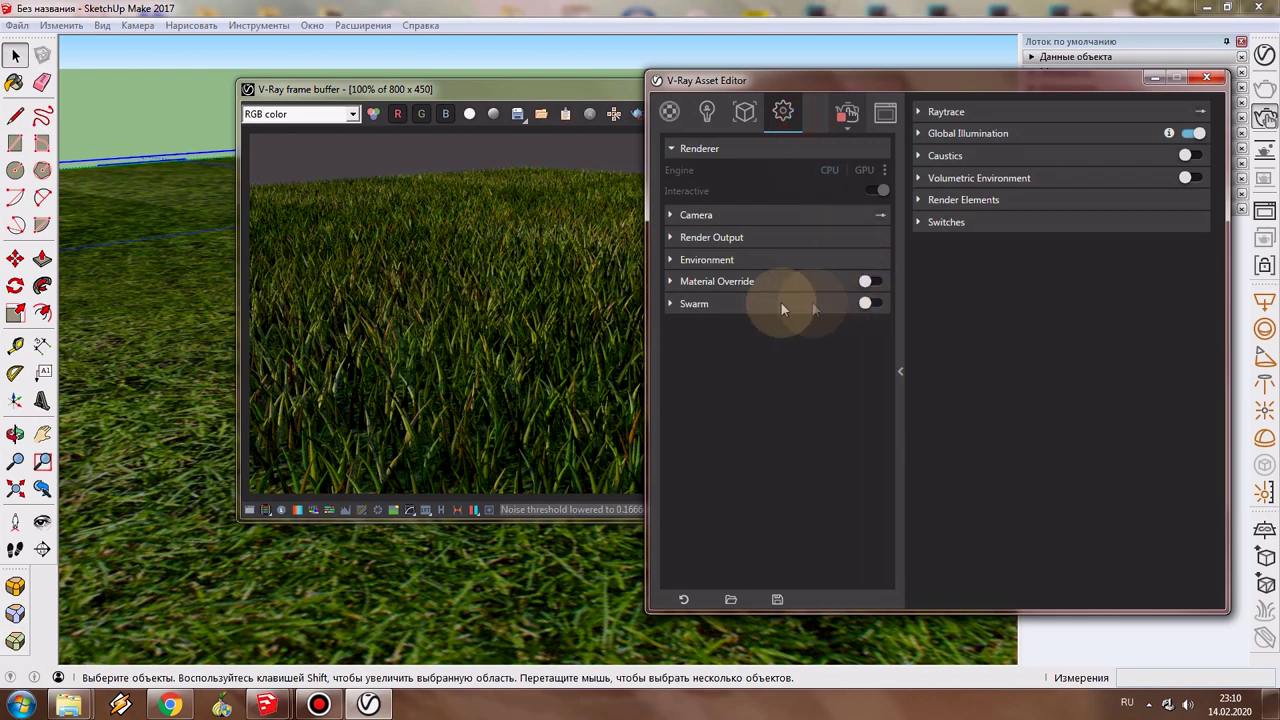
pyautogui.click(700, 215)
pyautogui.moveTo(810, 305); pyautogui.dragTo(738, 305)
pyautogui.write('12')
pyautogui.press('Return')
# Arrange the render window beside the Asset Editor and return to the VRayFur settings
pyautogui.moveTo(532, 91); pyautogui.dragTo(374, 85)
pyautogui.click(785, 100)
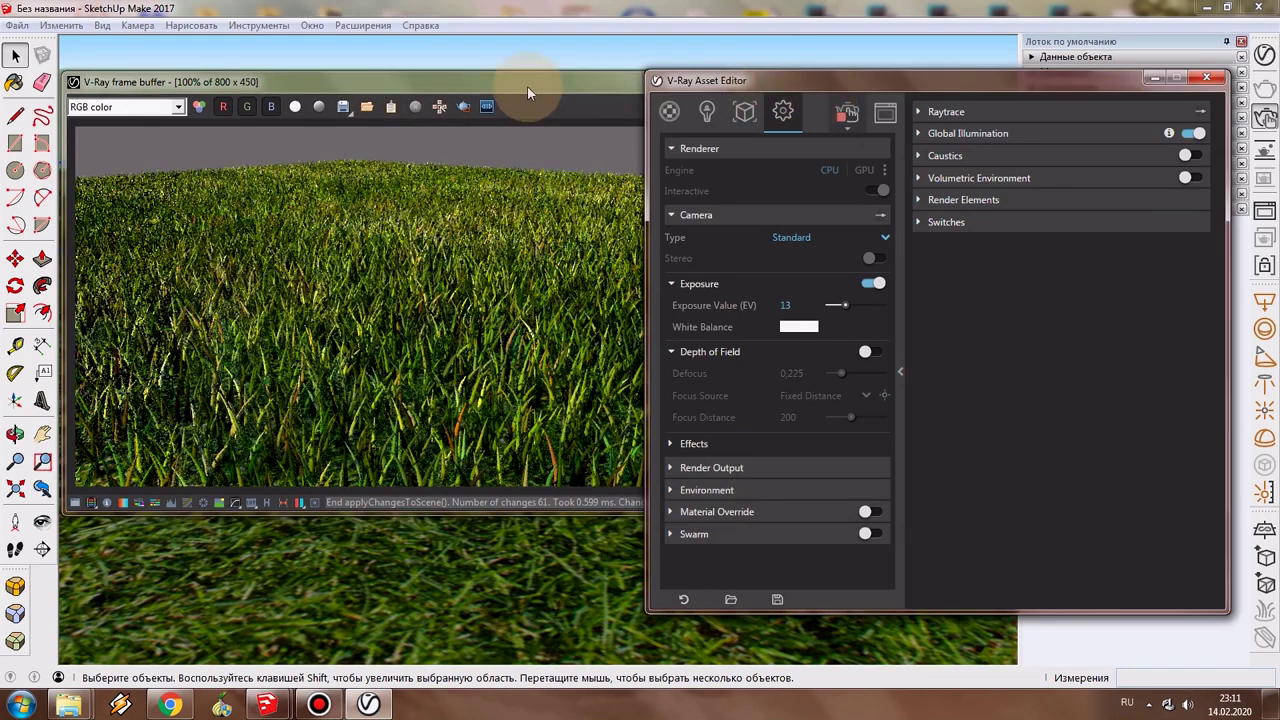
pyautogui.moveTo(527, 86); pyautogui.dragTo(516, 85)
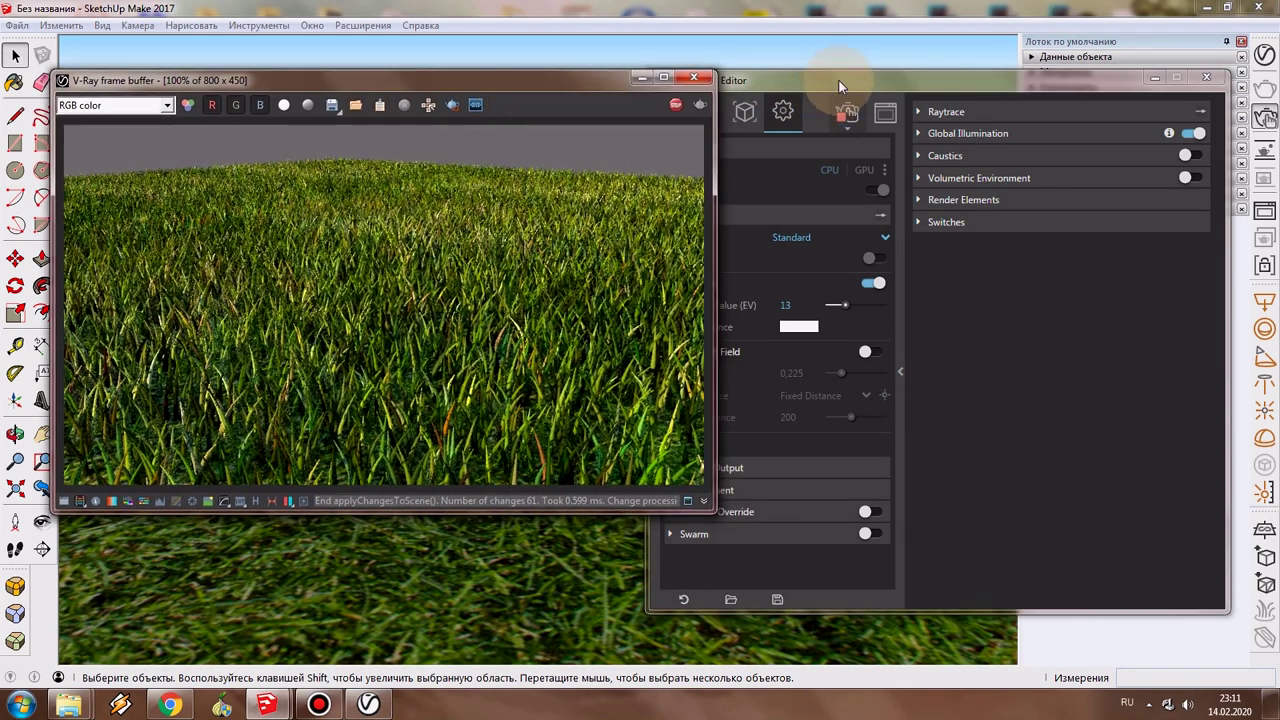
pyautogui.click(840, 88)
pyautogui.doubleClick(792, 305)
pyautogui.write('12')
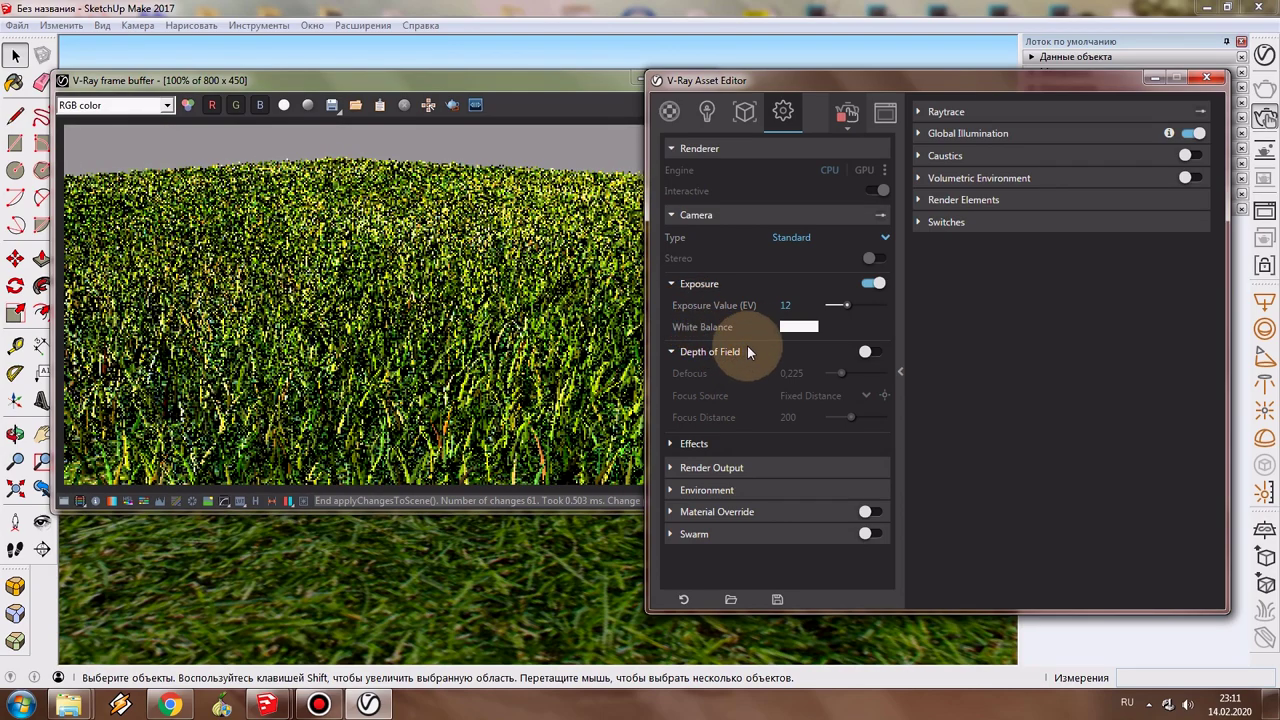
pyautogui.moveTo(518, 84); pyautogui.dragTo(512, 80)
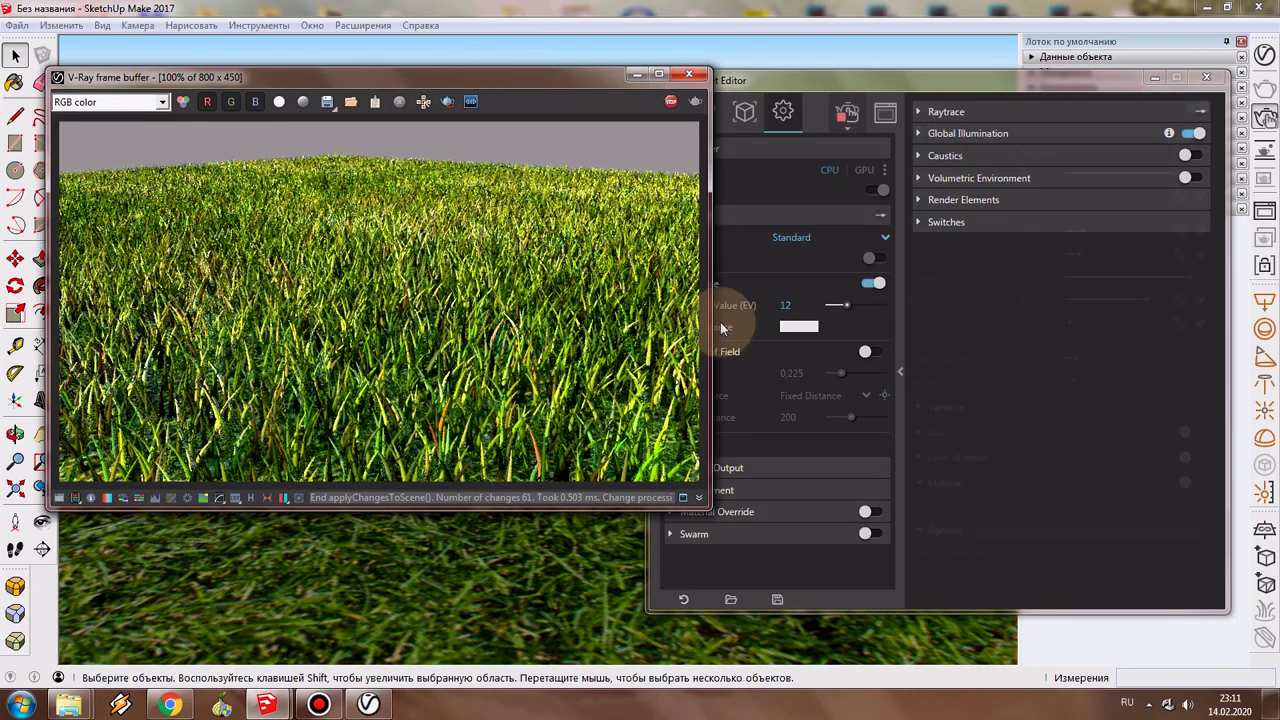
pyautogui.click(720, 320)
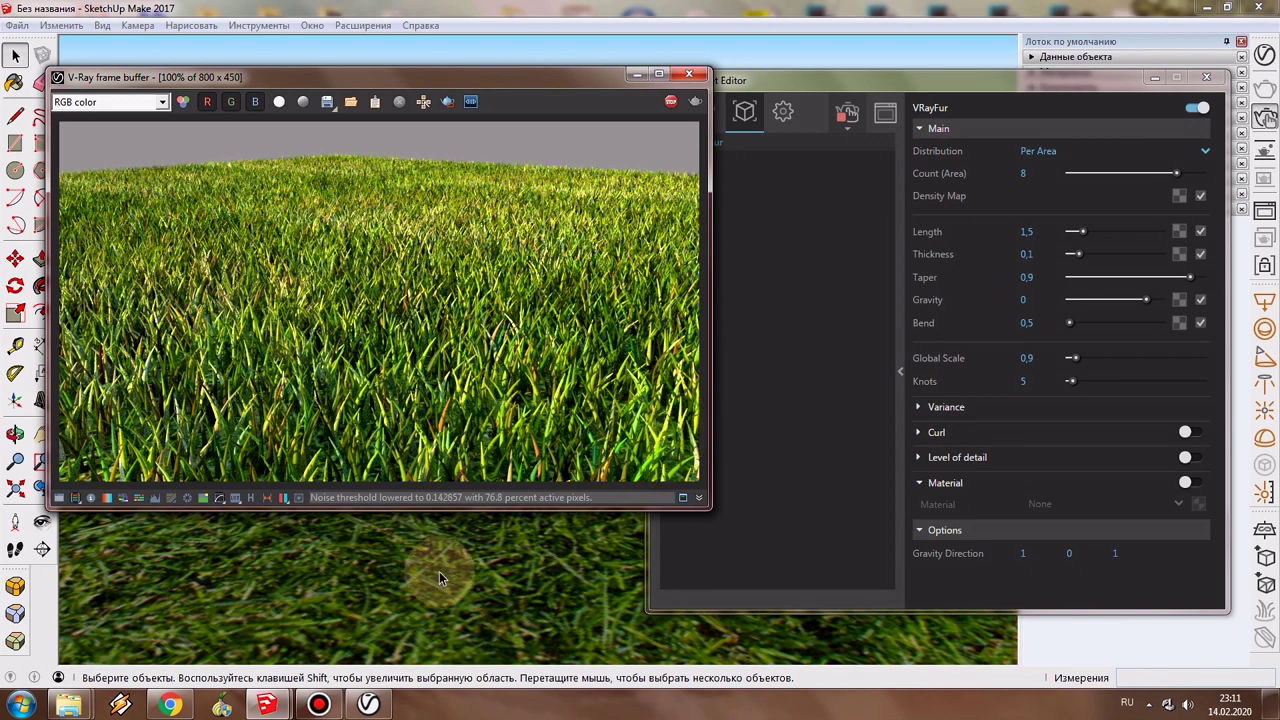
# Close the Asset Editor, select the grass ground plane and orbit around it
pyautogui.click(1207, 78)
pyautogui.click(780, 550)
pyautogui.moveTo(781, 549)
pyautogui.mouseDown(button='middle')
pyautogui.moveTo(392, 415)
pyautogui.moveTo(614, 563)
pyautogui.mouseUp(button='middle')
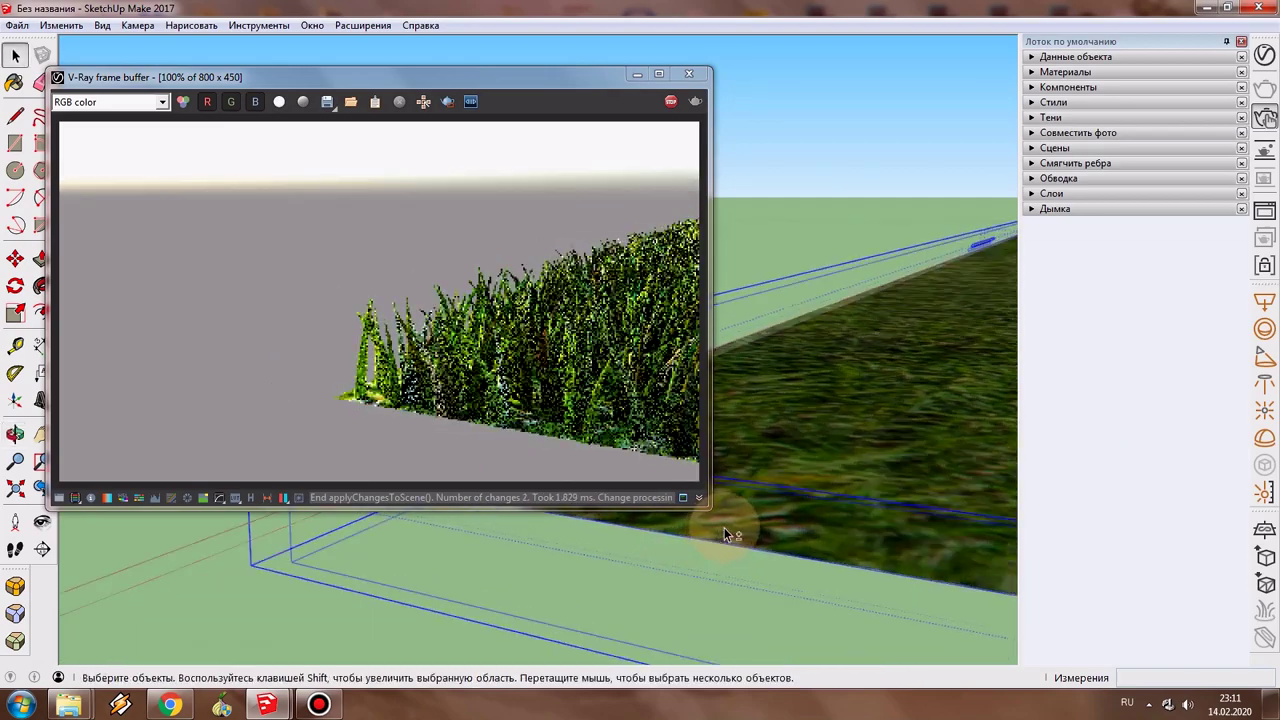
pyautogui.moveTo(737, 521); pyautogui.dragTo(766, 528, button='middle')
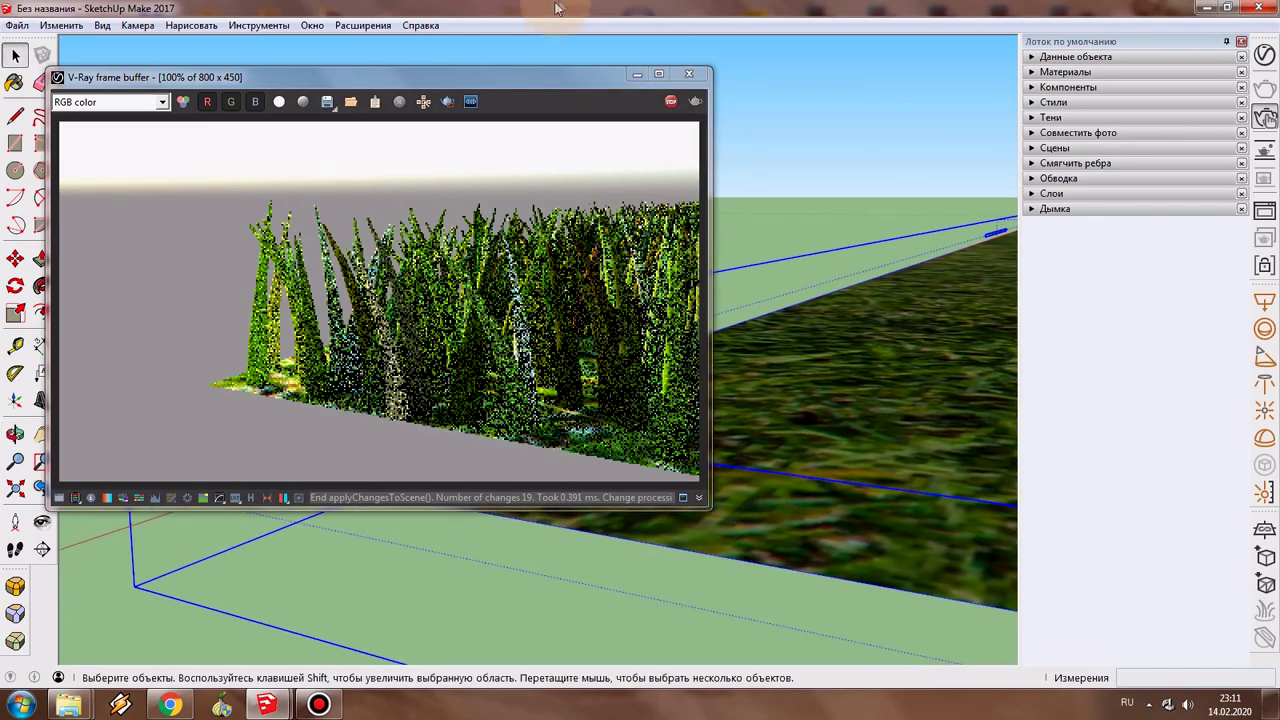
# Move the render window up and right, and orbit the camera low and close to the grass blades
pyautogui.moveTo(546, 85); pyautogui.dragTo(758, 55)
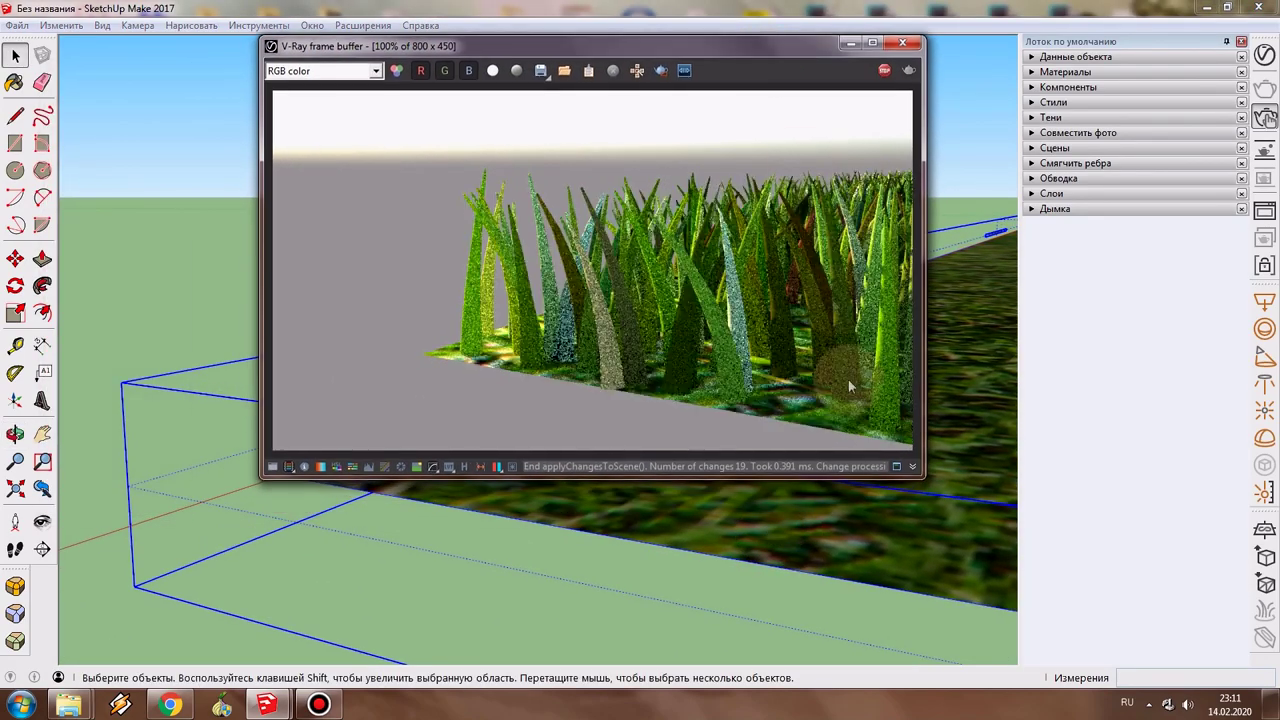
pyautogui.moveTo(944, 528)
pyautogui.mouseDown(button='middle')
pyautogui.moveTo(777, 525)
pyautogui.moveTo(831, 528)
pyautogui.mouseUp(button='middle')
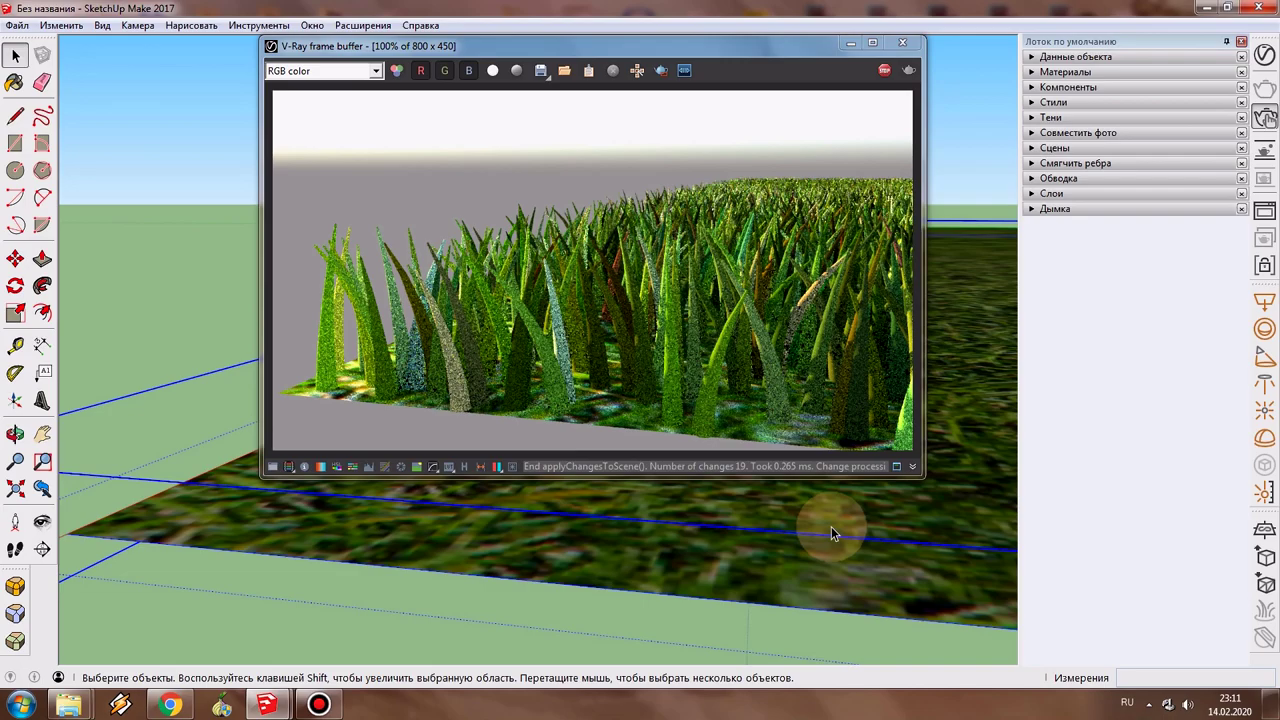
pyautogui.moveTo(1004, 385); pyautogui.dragTo(860, 524, button='middle')
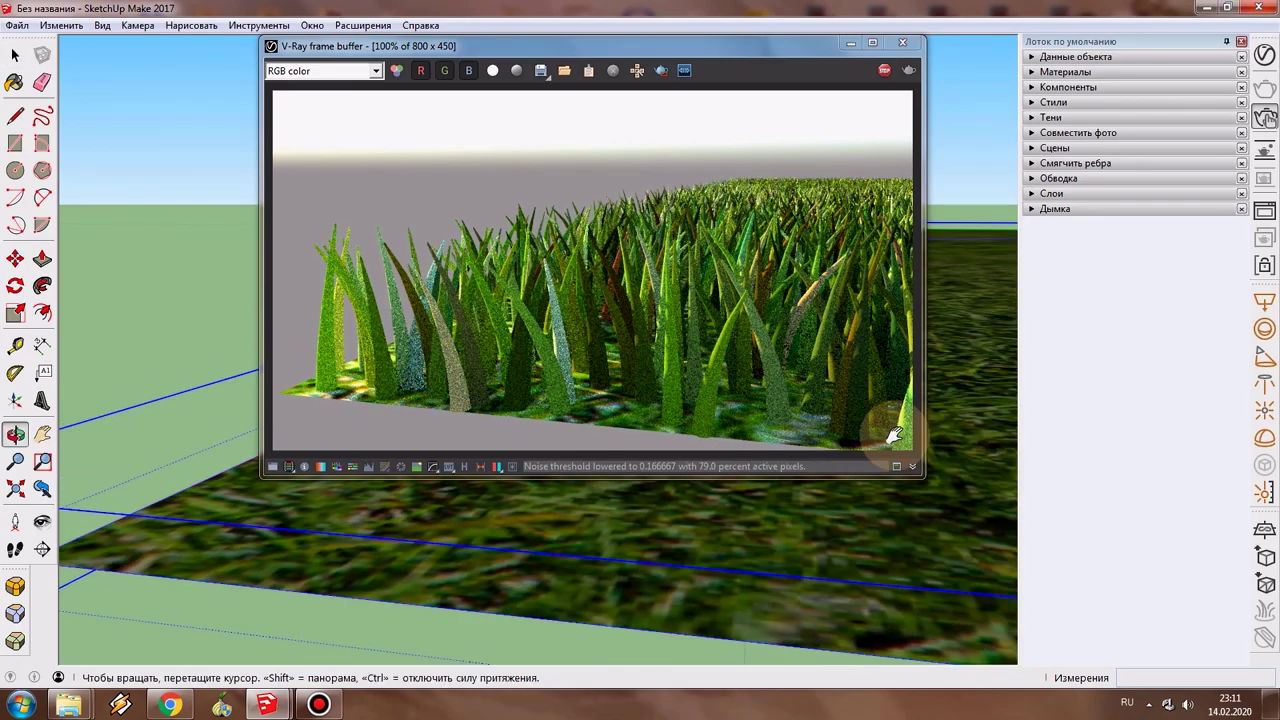
pyautogui.moveTo(940, 501); pyautogui.dragTo(844, 592, button='middle')
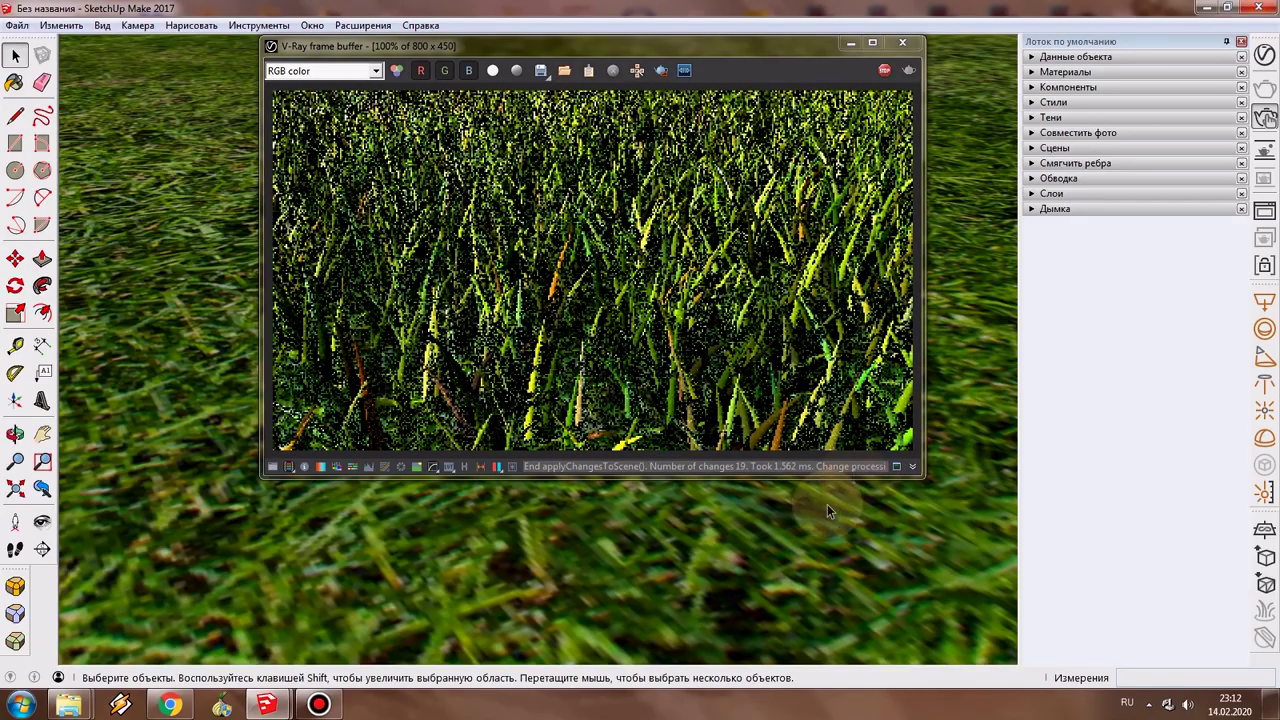
# Orbit slightly, zoom out six scroll steps, and tilt the view over the grass field
pyautogui.moveTo(604, 564); pyautogui.dragTo(750, 514, button='middle')
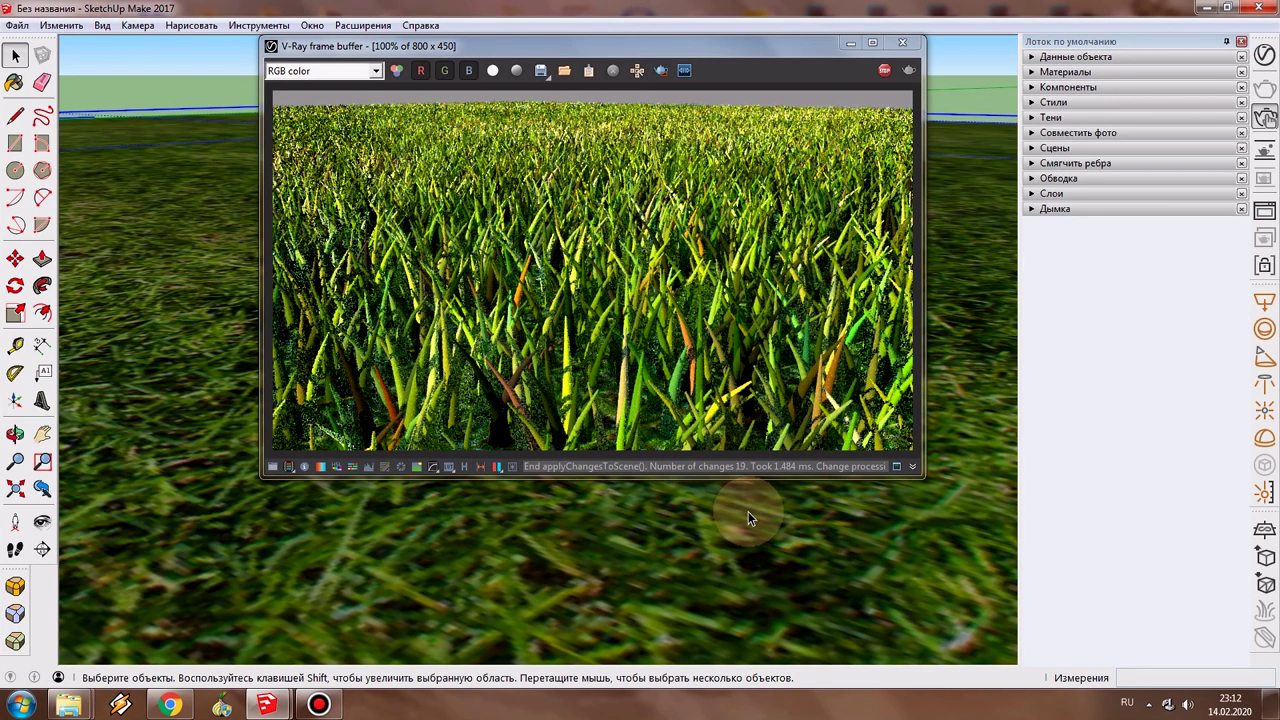
pyautogui.scroll(-2, 748, 511)
pyautogui.scroll(-1, 747, 512)
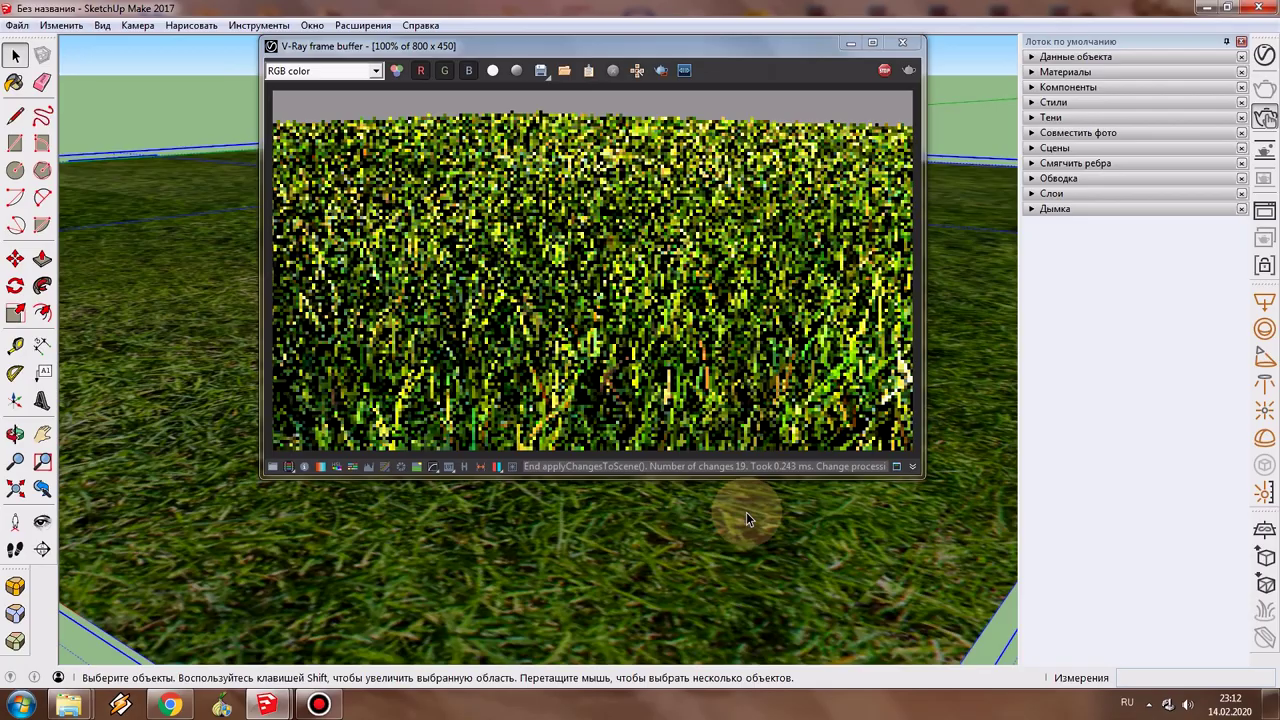
pyautogui.moveTo(746, 513); pyautogui.dragTo(718, 625, button='middle')
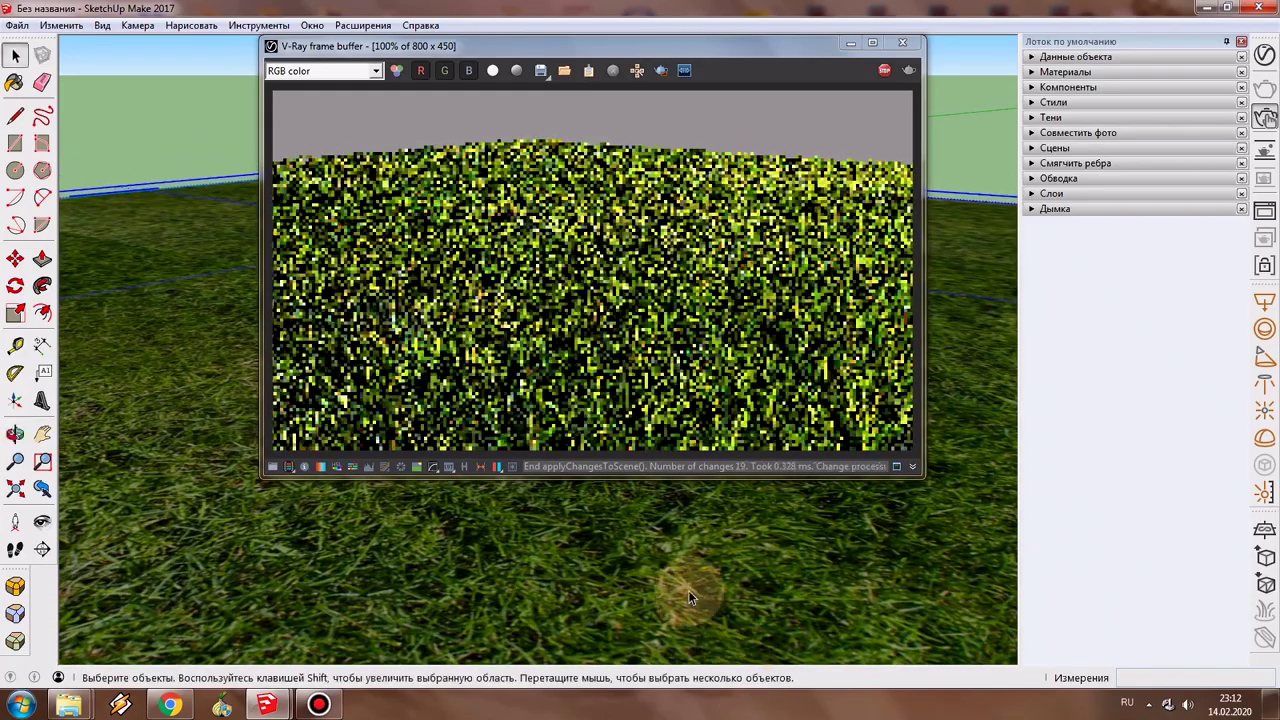